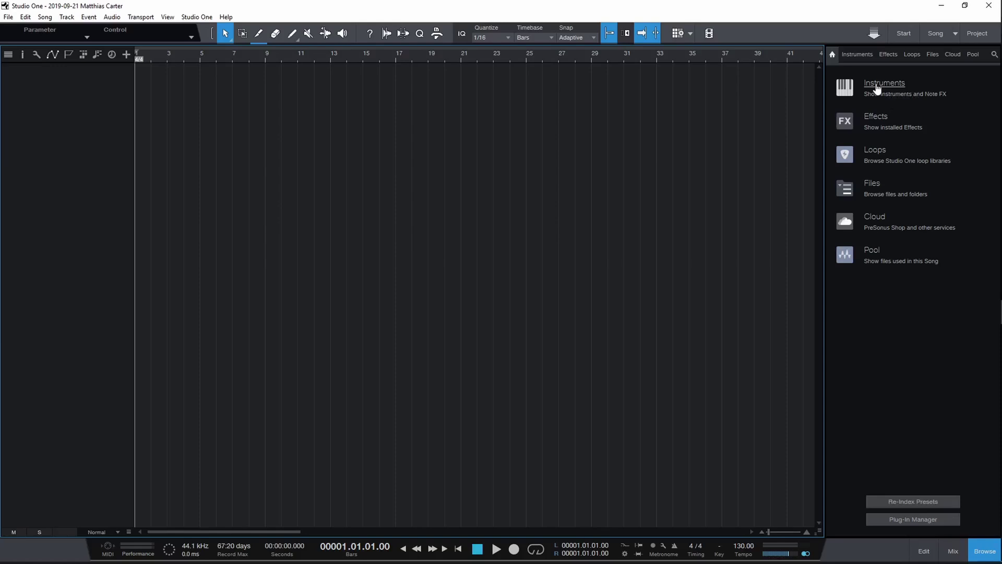
Step: Add a SampleOne instrument track from the PreSonus instruments in the browser
left_click(877, 89)
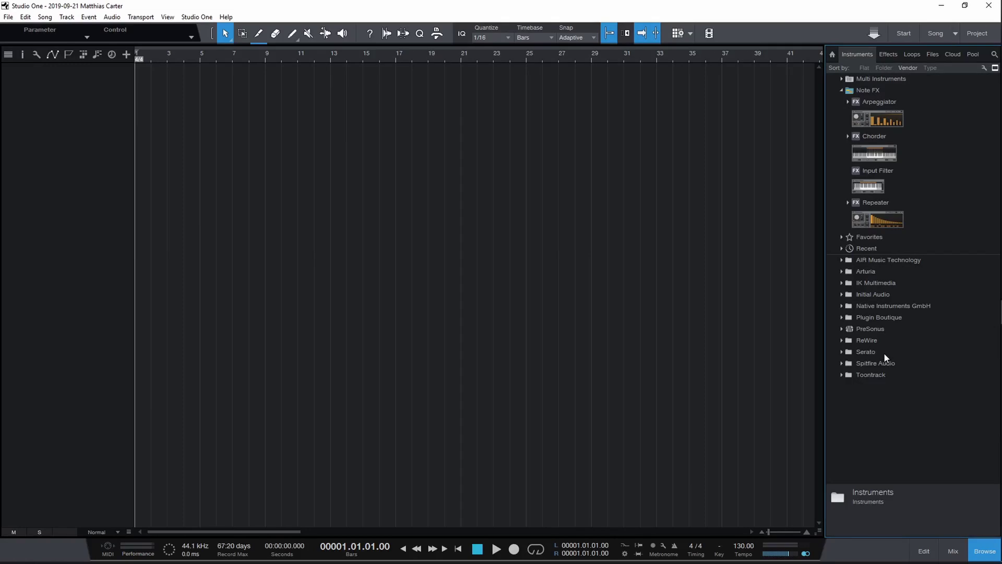
left_click(887, 330)
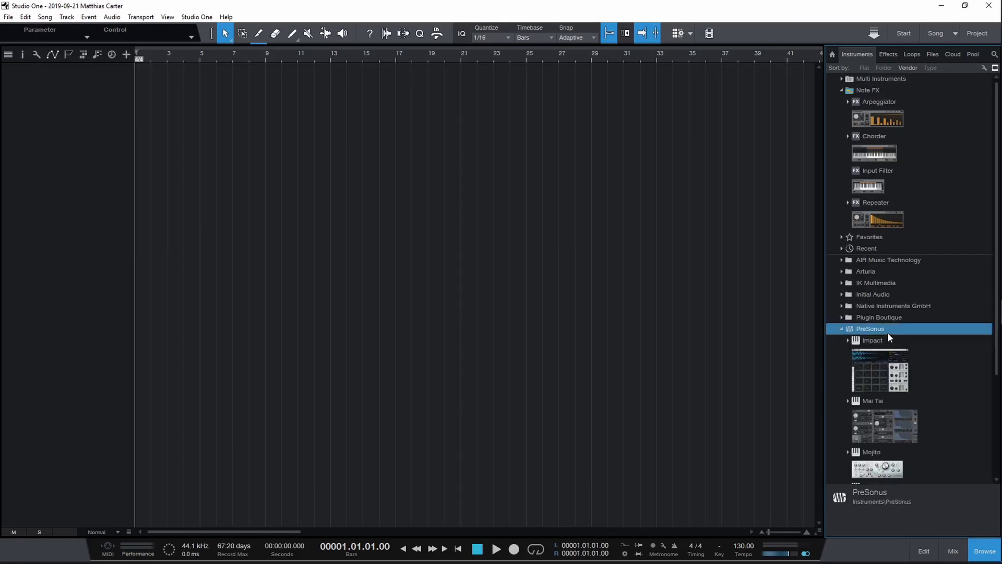
scroll(919, 369, "down", 5)
left_click_drag(899, 398, 93, 96)
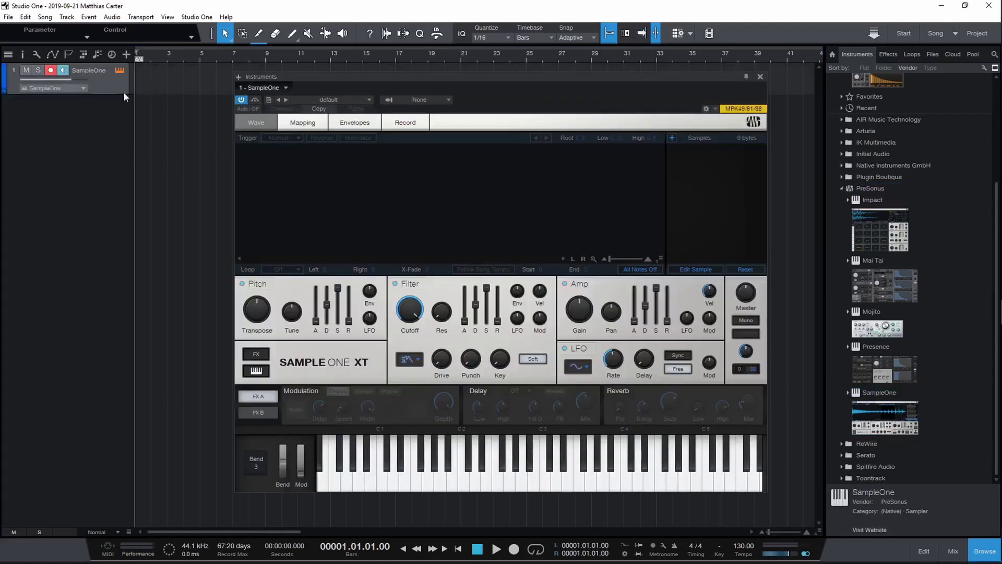
Step: Duplicate the SampleOne track repeatedly to build up to SampleOne 9
key("shift+d")
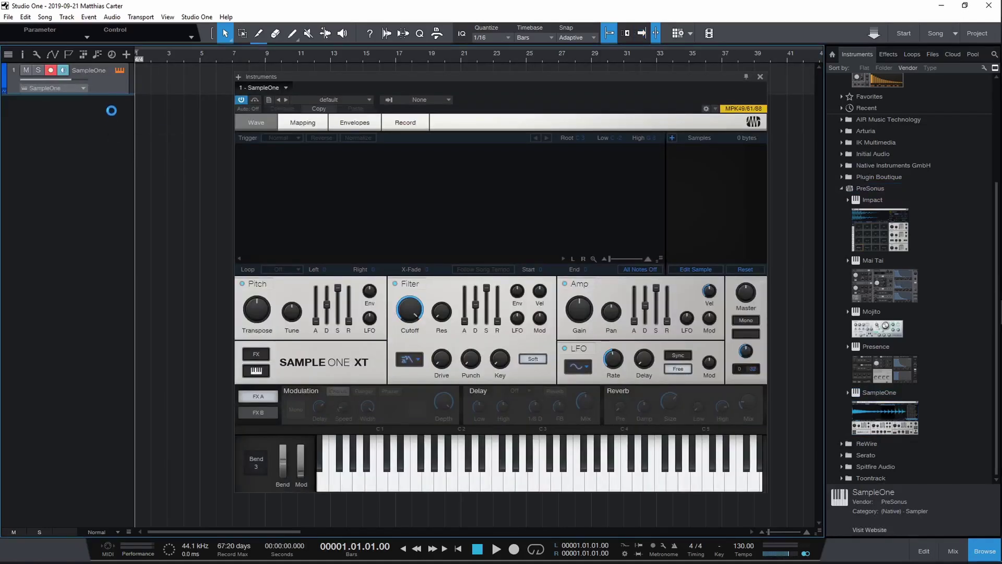
key("shift+d")
left_click(104, 89)
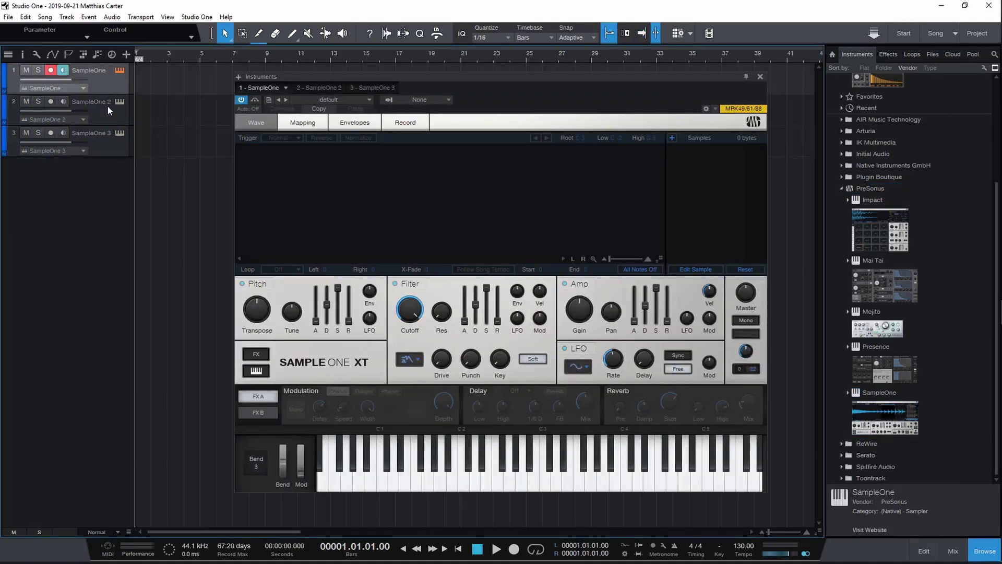
left_click(108, 105)
left_click(106, 138)
key("shift+d")
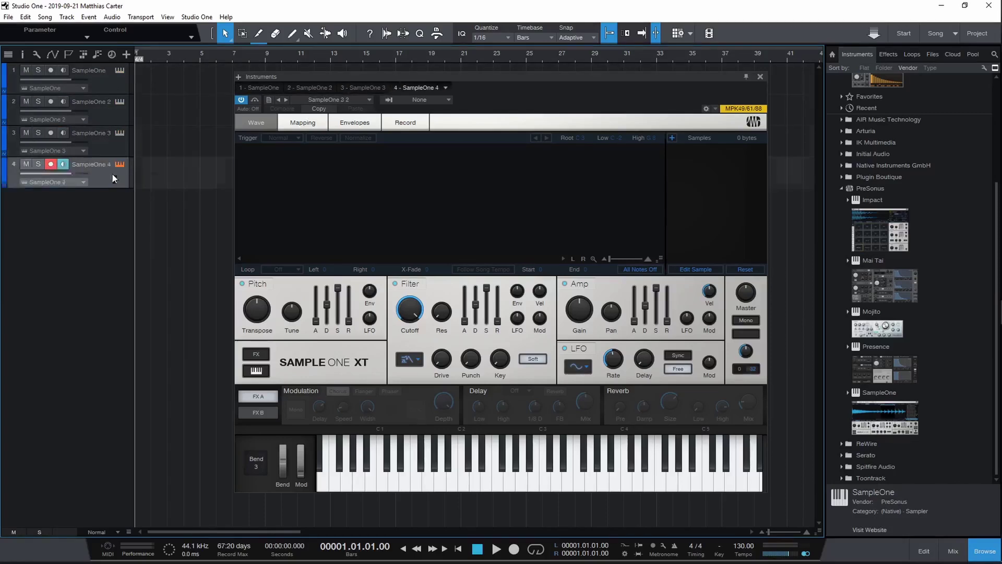
key("shift+d")
key("shift+d")
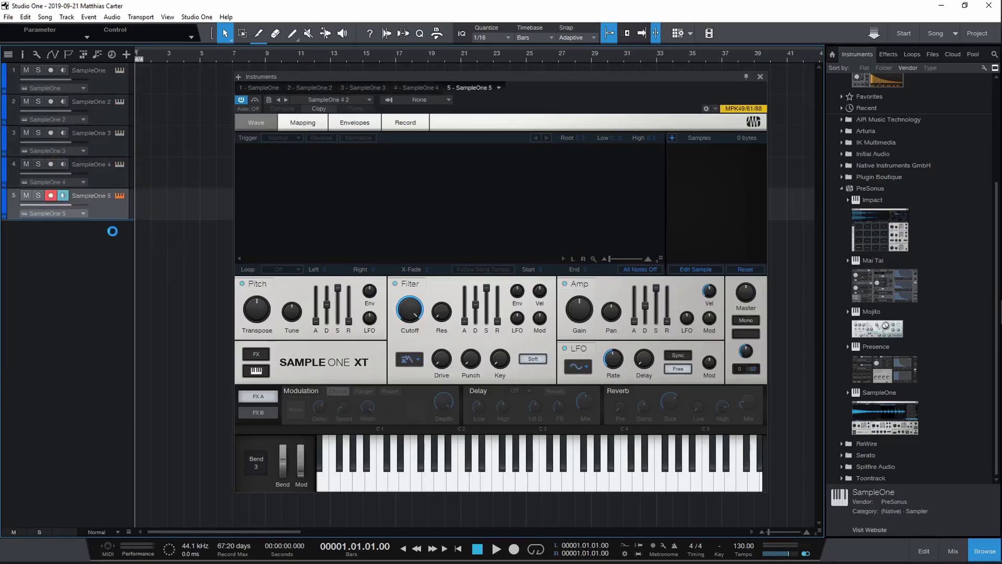
key("shift+d")
key("shift+d")
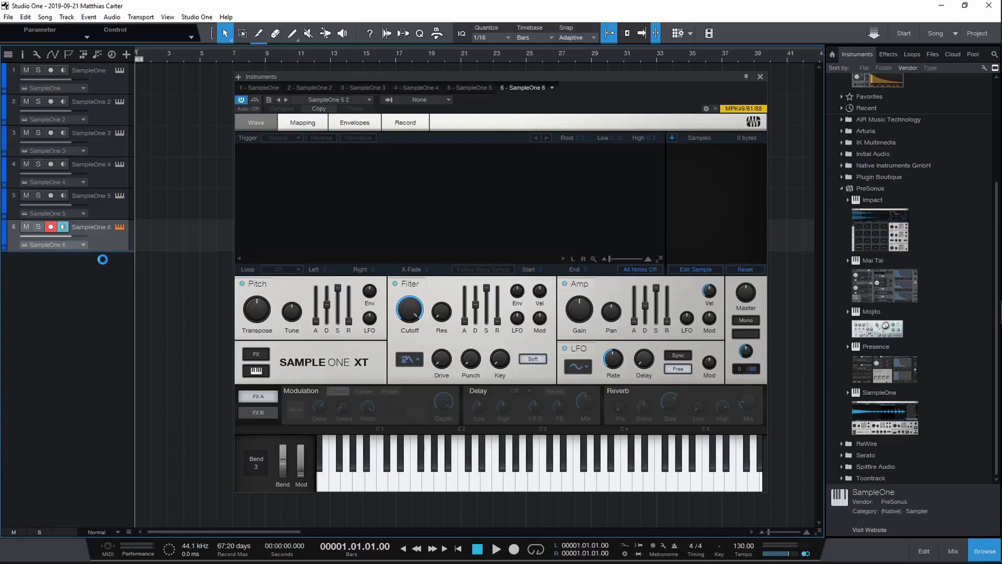
key("shift+d")
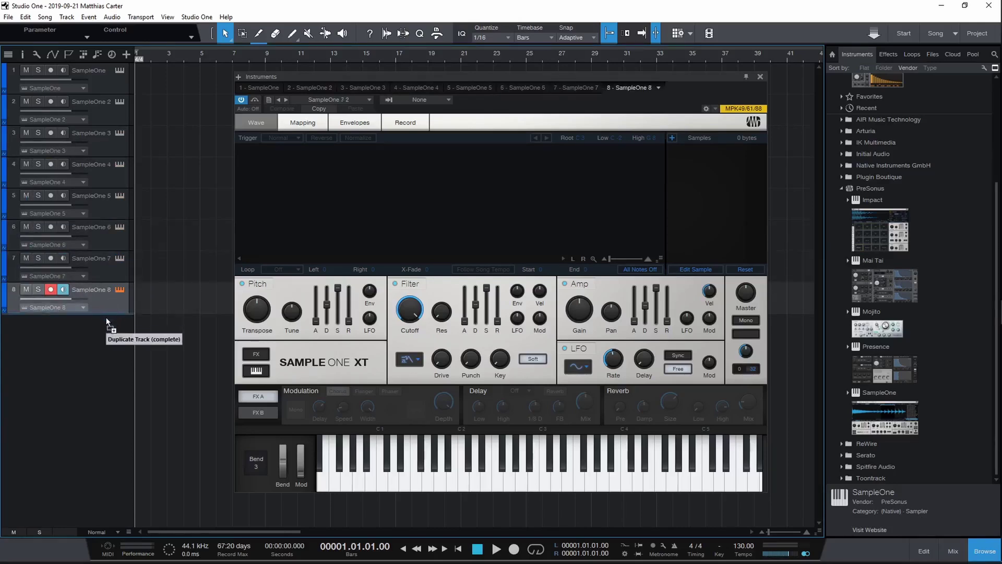
key("shift+d")
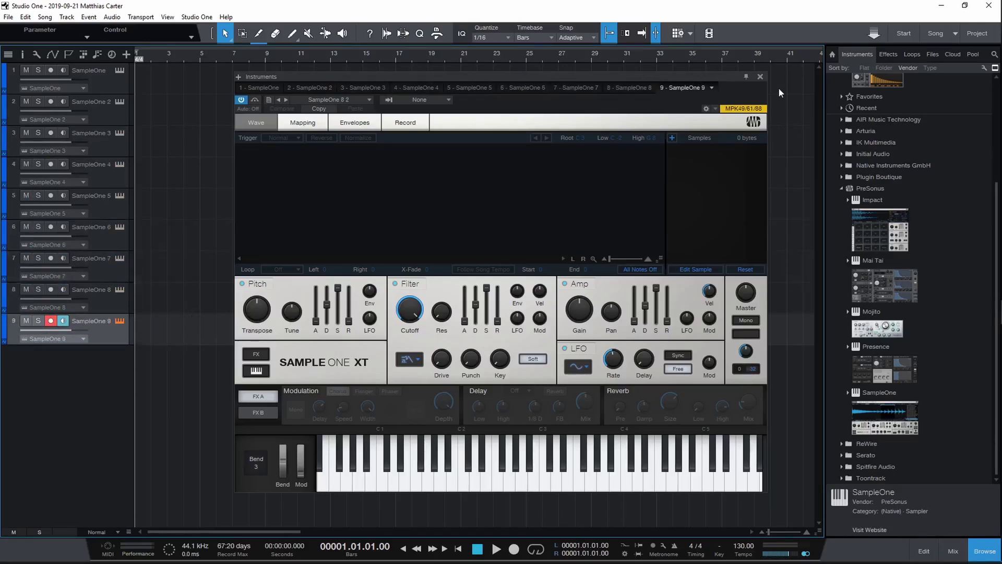
Step: Close the instrument editor and colour all nine SampleOne tracks purple
left_click(760, 76)
left_click(112, 86)
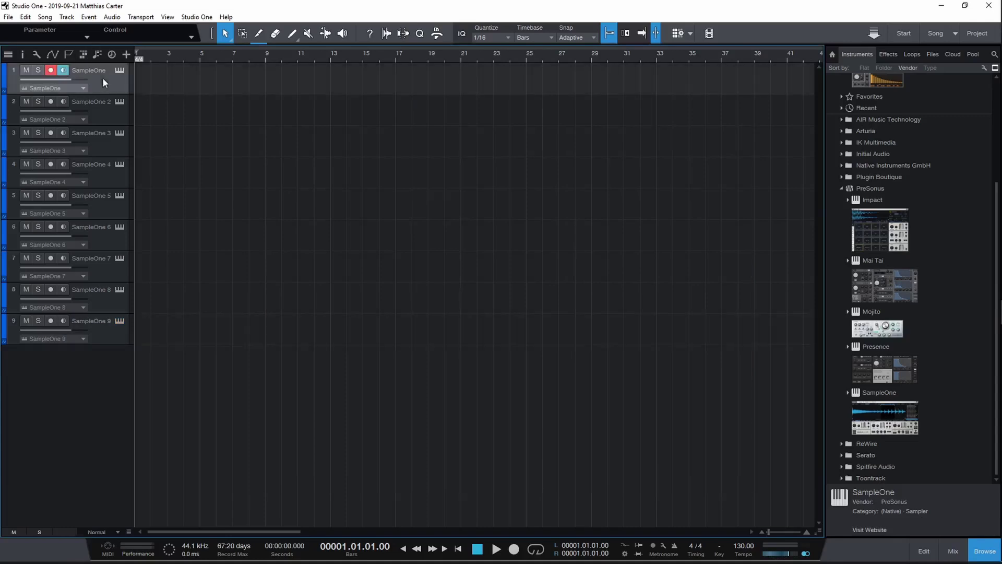
left_click(99, 320, "shift")
left_click(7, 85)
left_click(128, 340, "shift")
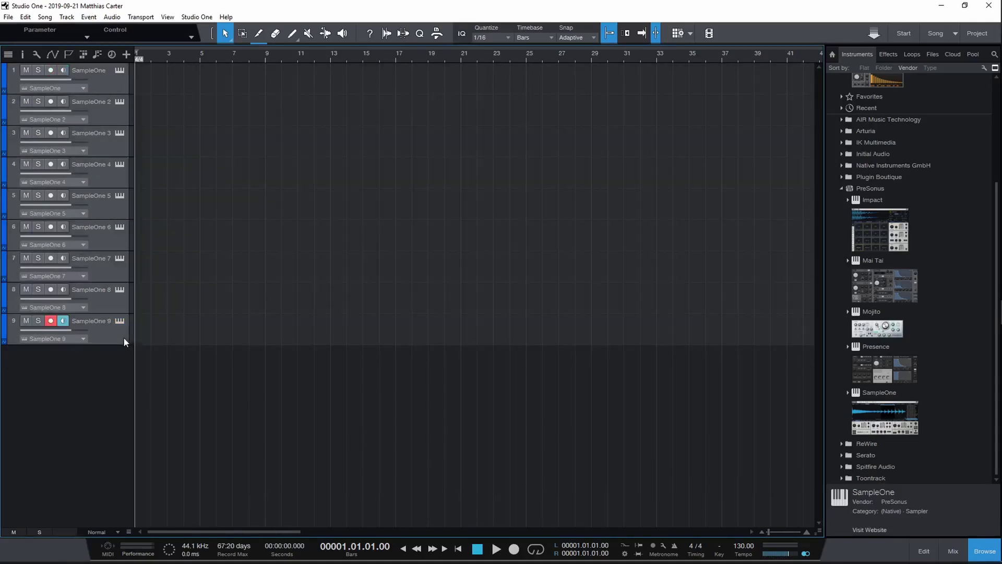
left_click(7, 209)
left_click(151, 241)
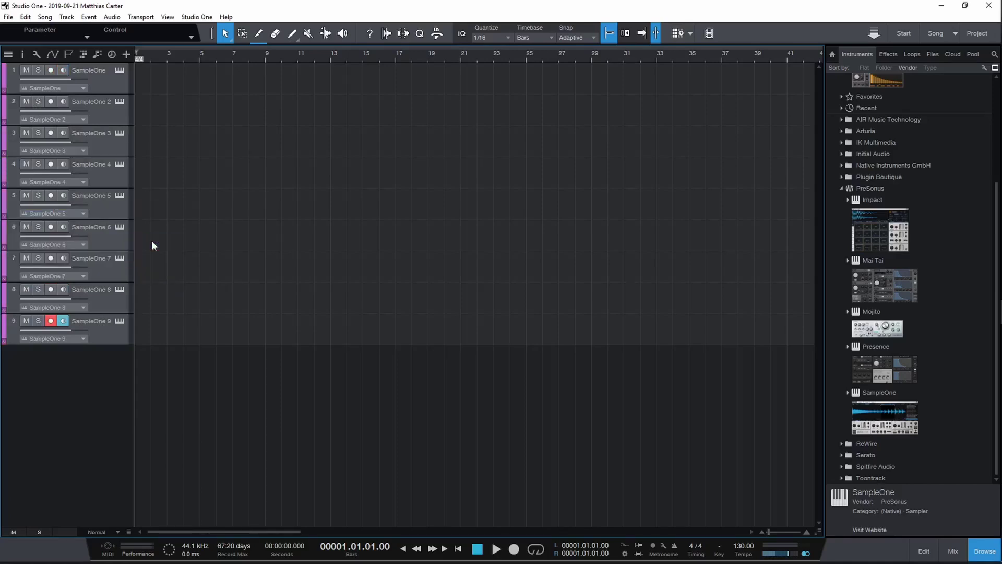
Step: Rename the first four tracks 808, Kik, Snr and Clap
left_click(102, 76)
type("808")
left_click(96, 102)
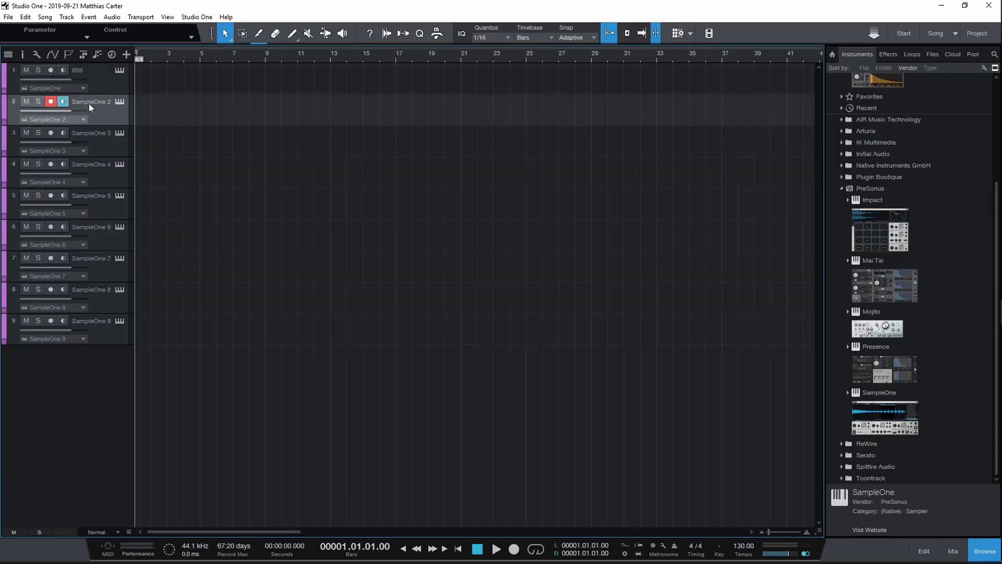
type("Kik")
left_click(96, 135)
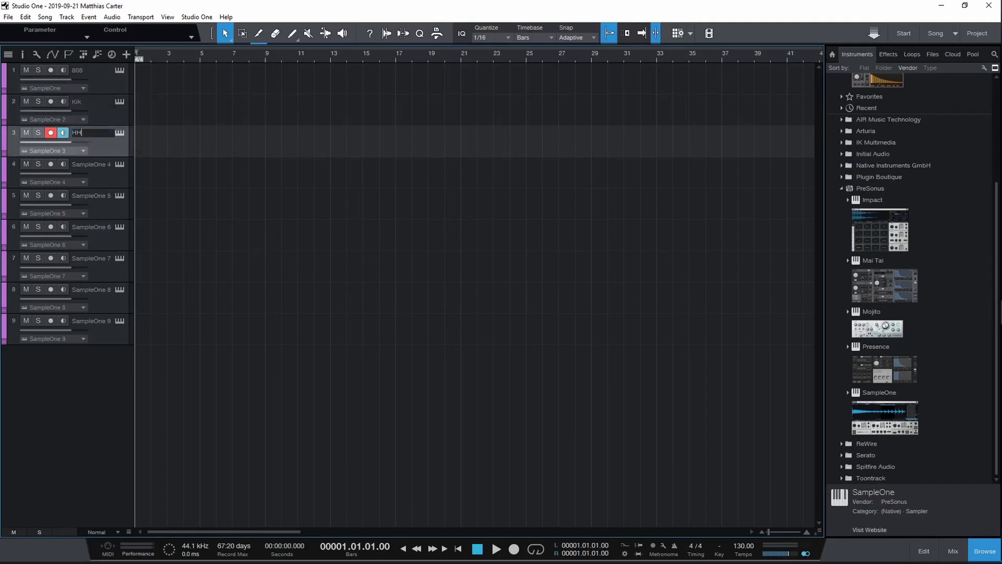
double_click(99, 163)
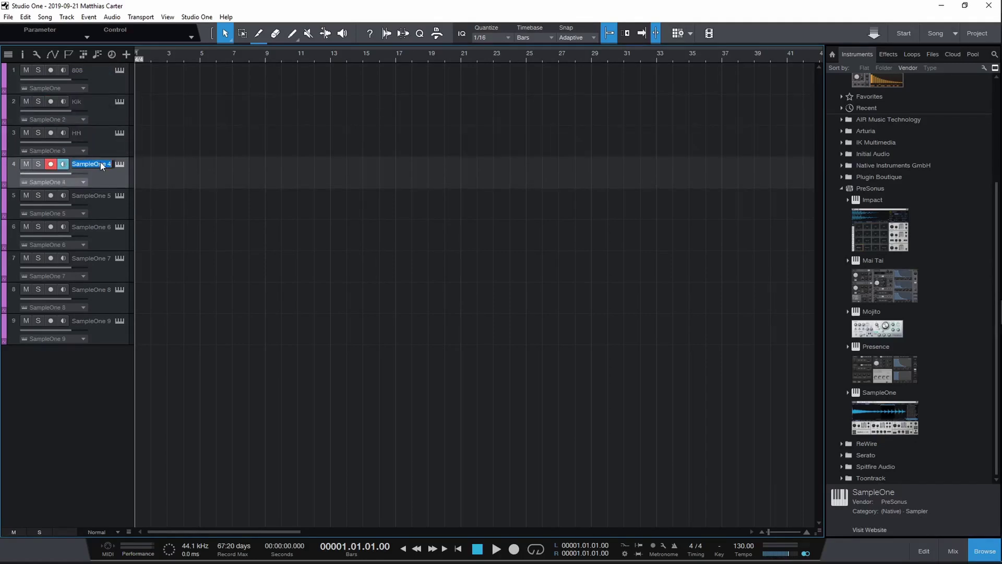
double_click(78, 134)
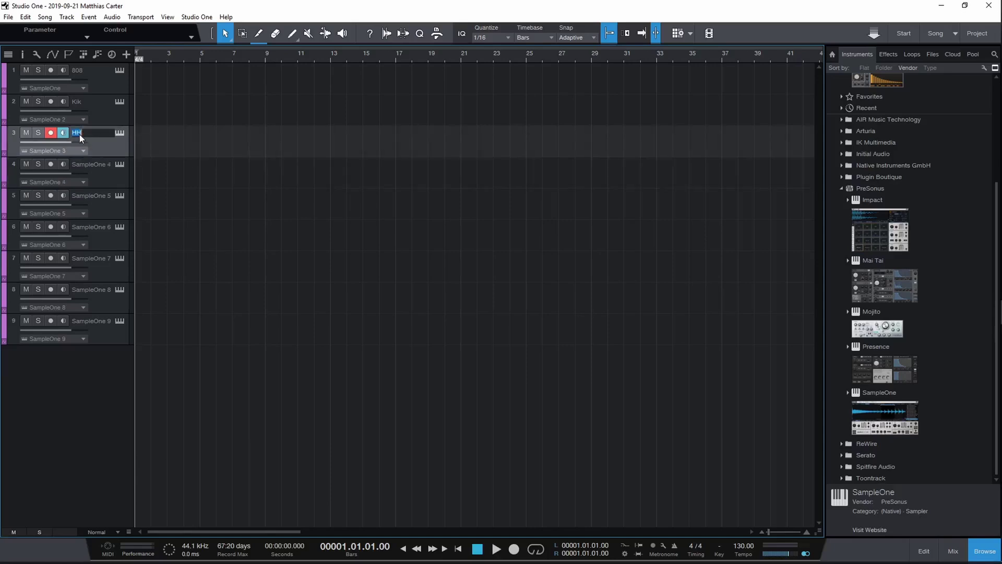
type("Snr")
double_click(84, 165)
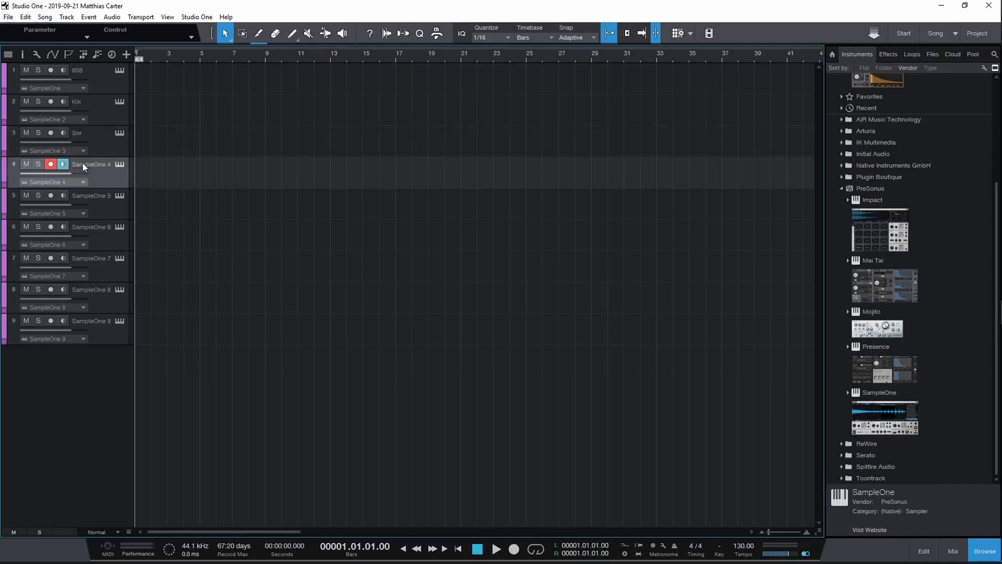
type("Clap")
Step: Rename tracks five to eight HH, HH2, Perc and OHH
double_click(98, 197)
type("HH")
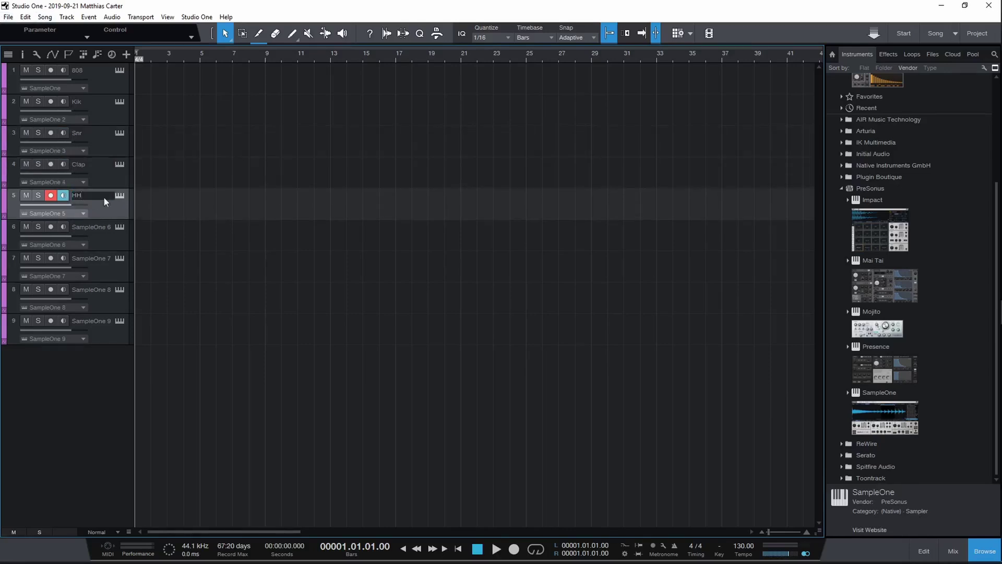
double_click(104, 229)
type("HH2")
double_click(88, 261)
type("Perc")
double_click(92, 289)
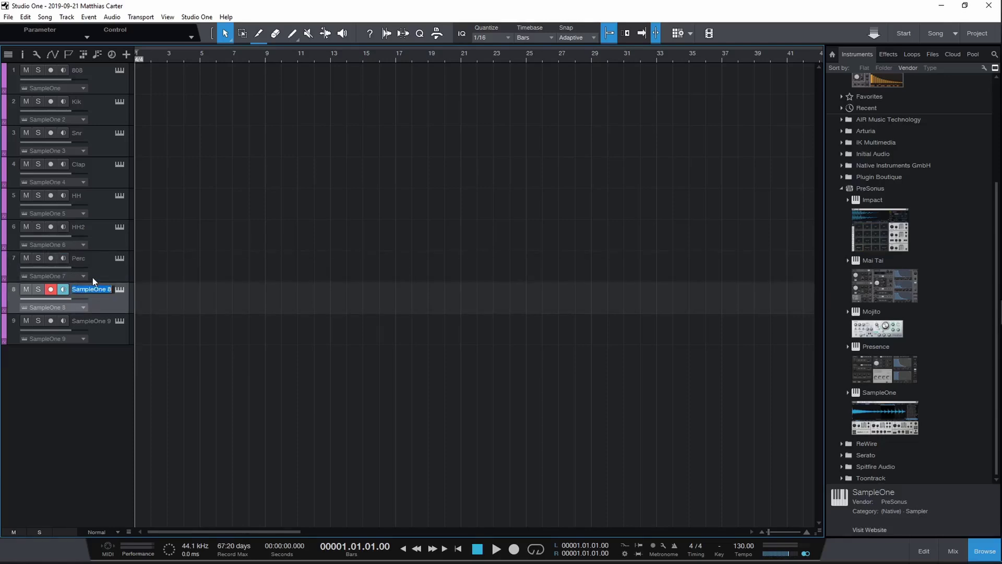
type("OHH")
left_click(109, 335)
Step: Remove the ninth track with its instrument and select the eight drum tracks
right_click(108, 334)
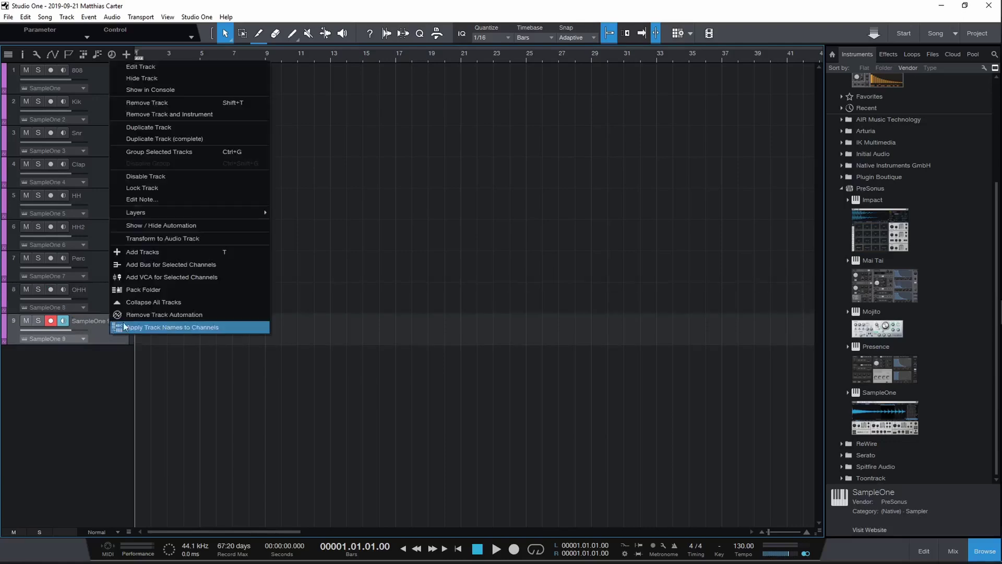
left_click(184, 119)
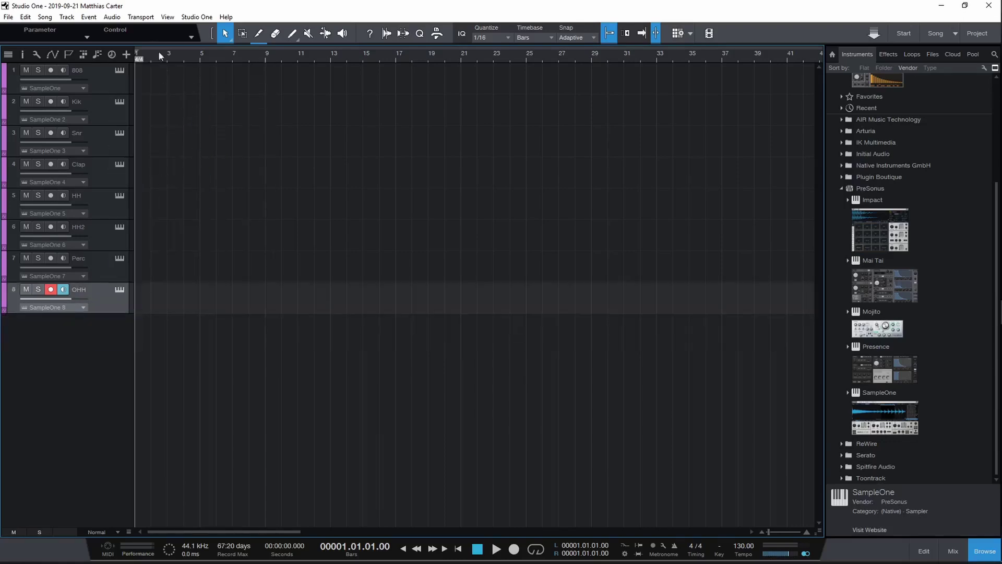
left_click(115, 88)
left_click(100, 290, "shift")
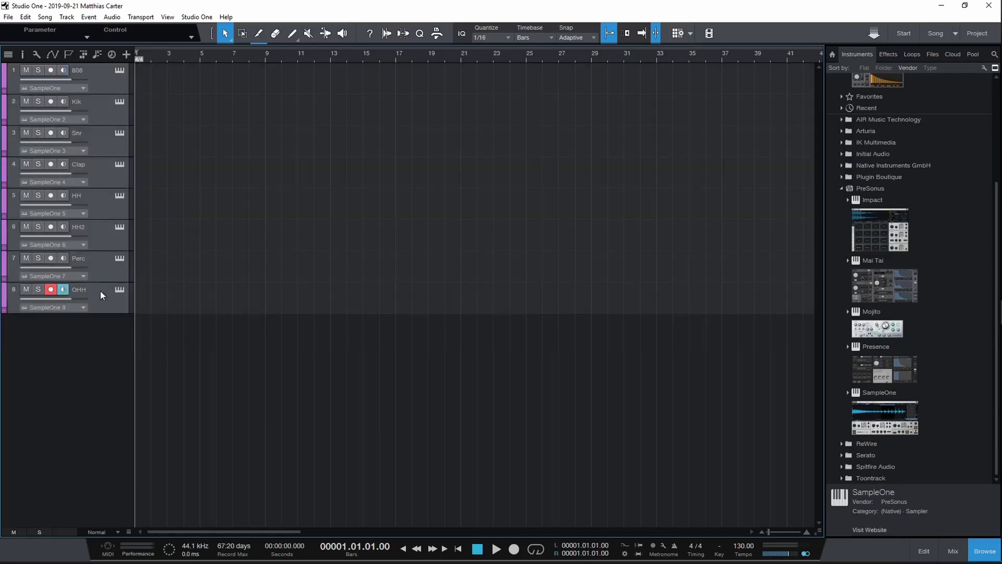
Step: Pack the eight drum tracks into a folder named Druma and colour it purple
right_click(98, 81)
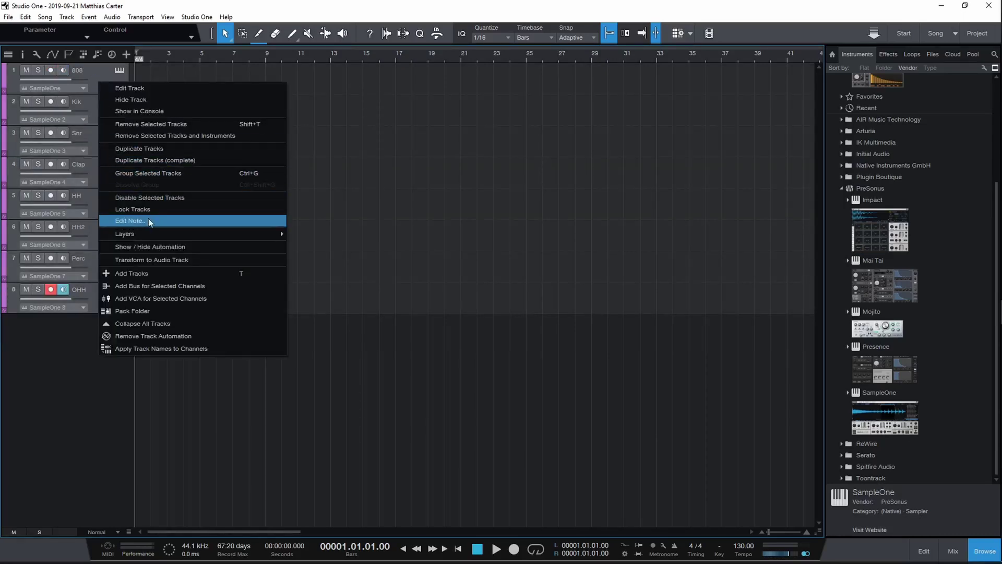
left_click(148, 311)
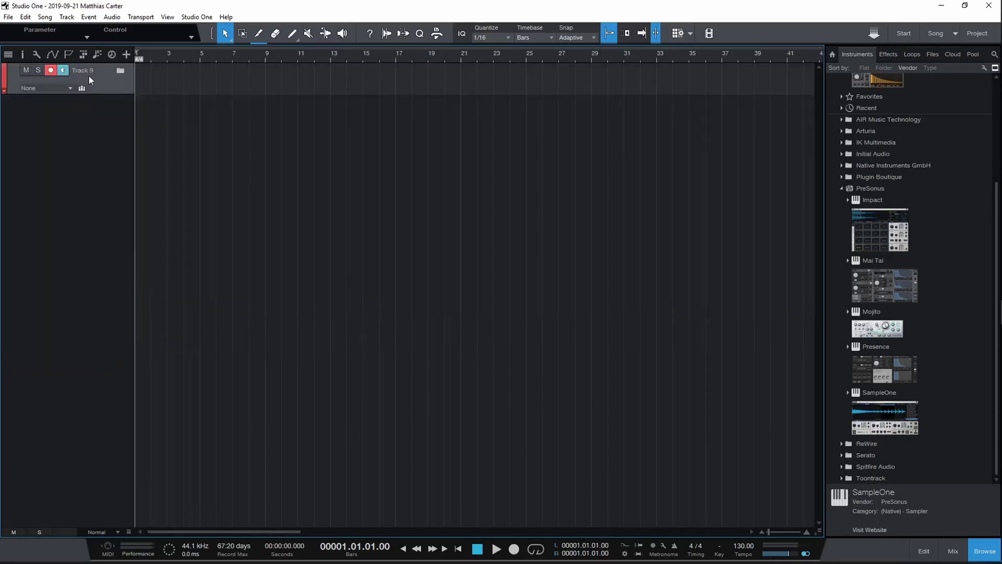
type("Druma")
key("Return")
left_click(4, 78)
left_click(159, 119)
Step: Add a Presence instrument track, duplicate it as Presence 2, and collapse the PreSonus folder
left_click_drag(904, 364, 126, 197)
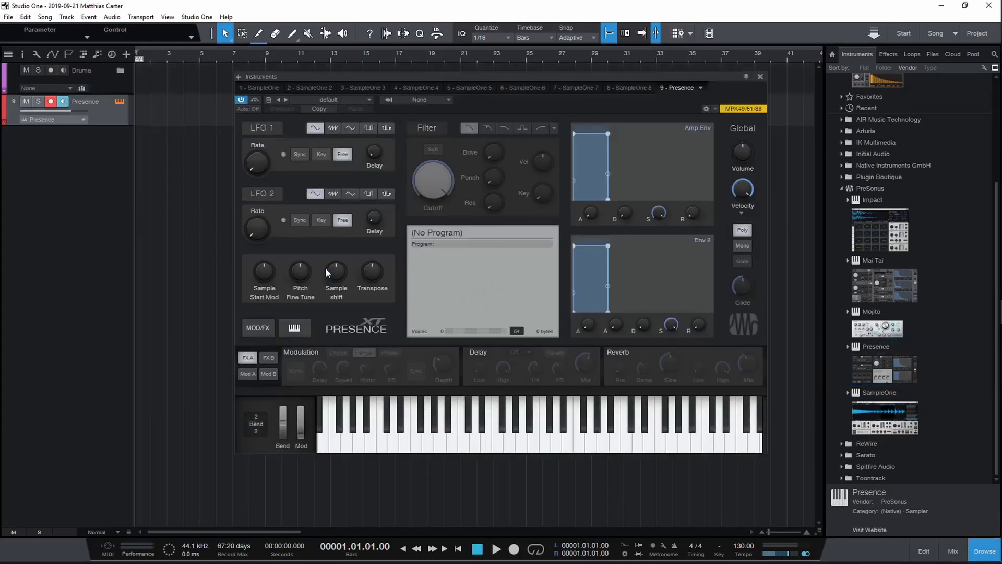
left_click(760, 77)
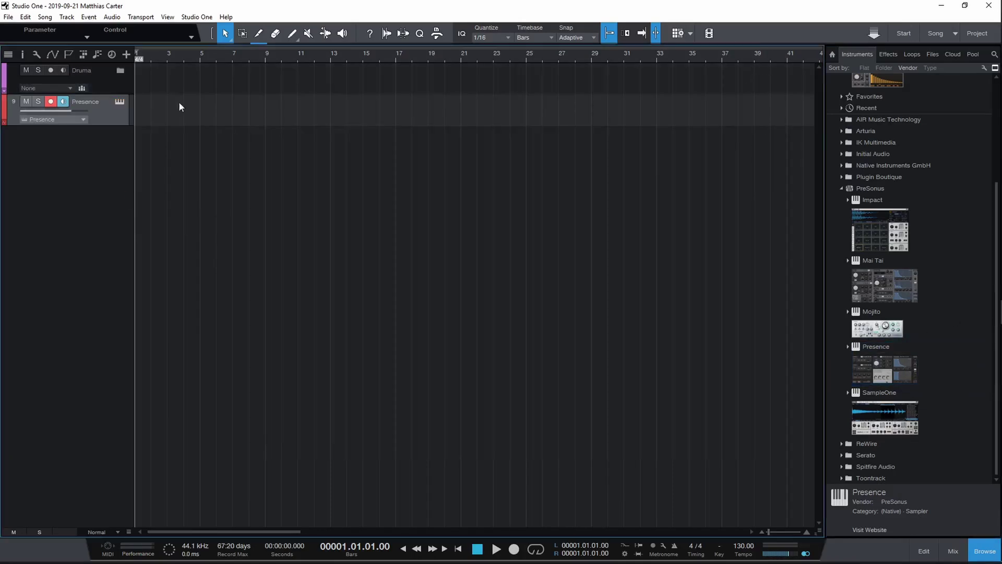
key("shift+d")
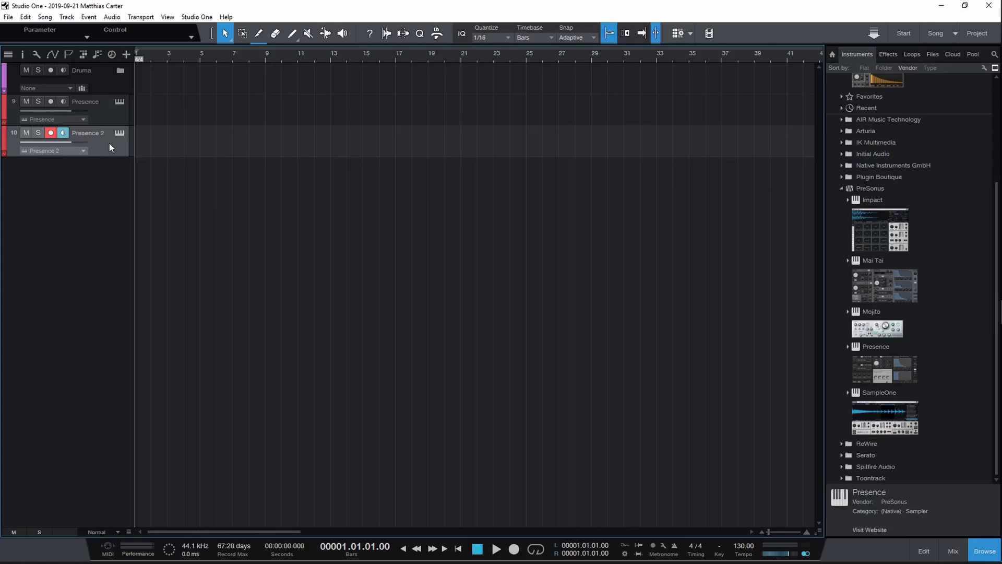
key("alt")
left_click(866, 201)
left_click(866, 191)
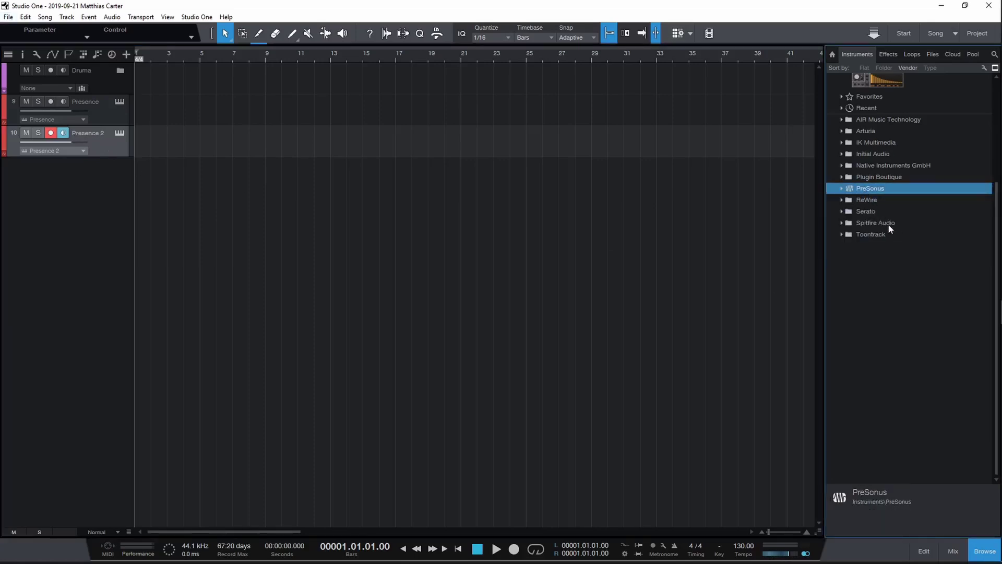
Step: Add a Sektor 64bit instrument track from the Initial Audio folder and close its window
double_click(877, 154)
left_click_drag(879, 305, 80, 198)
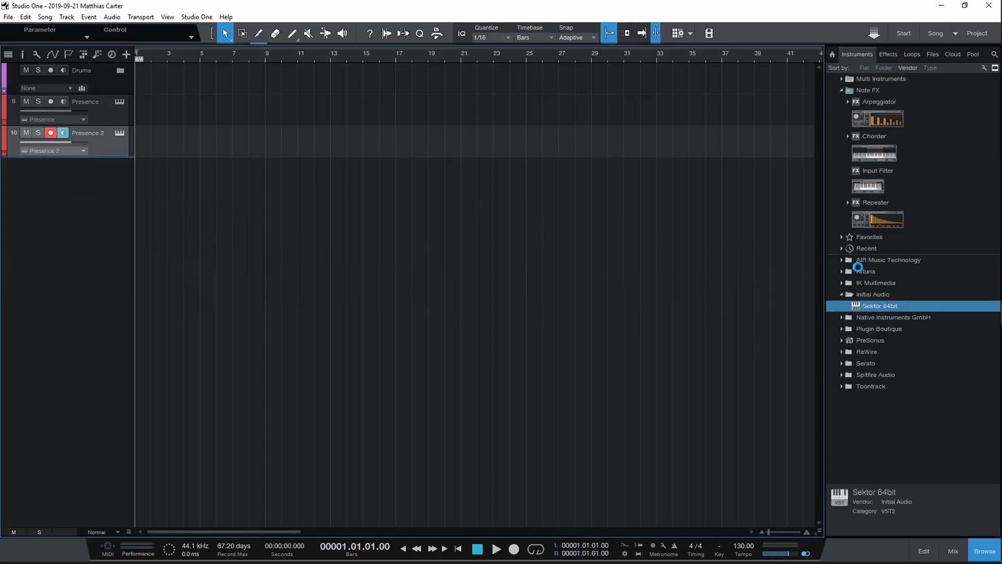
double_click(867, 294)
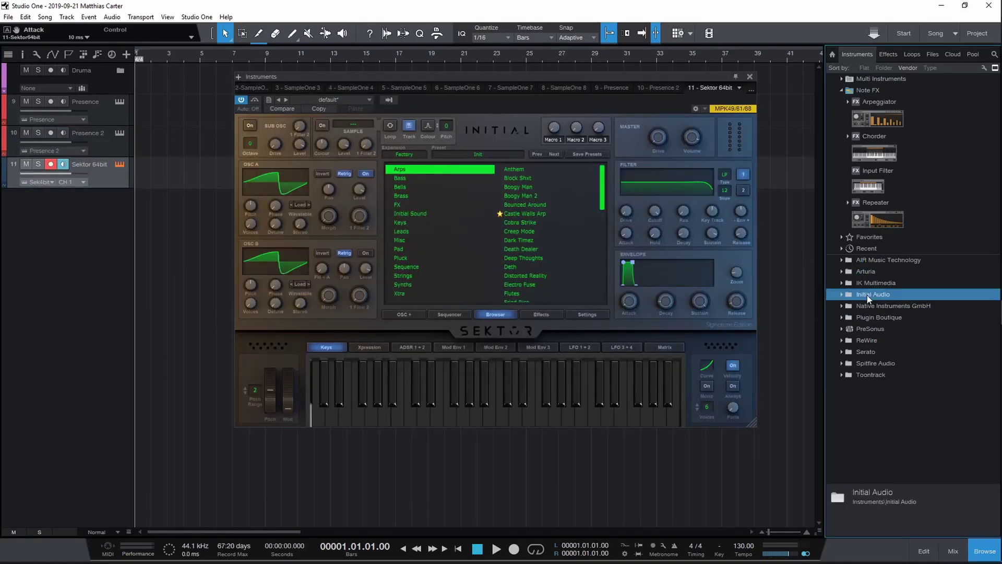
left_click(749, 76)
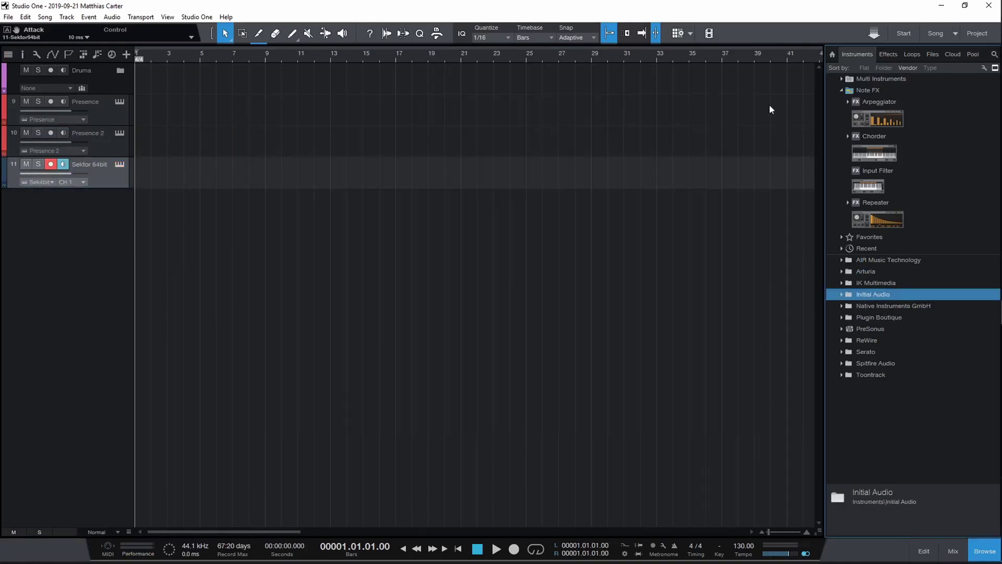
Step: Add an Xpand!2_x64 track from AIR Music Technology, close its editor, and select tracks 9–12
double_click(884, 283)
double_click(886, 283)
double_click(882, 261)
left_click_drag(887, 269, 90, 216)
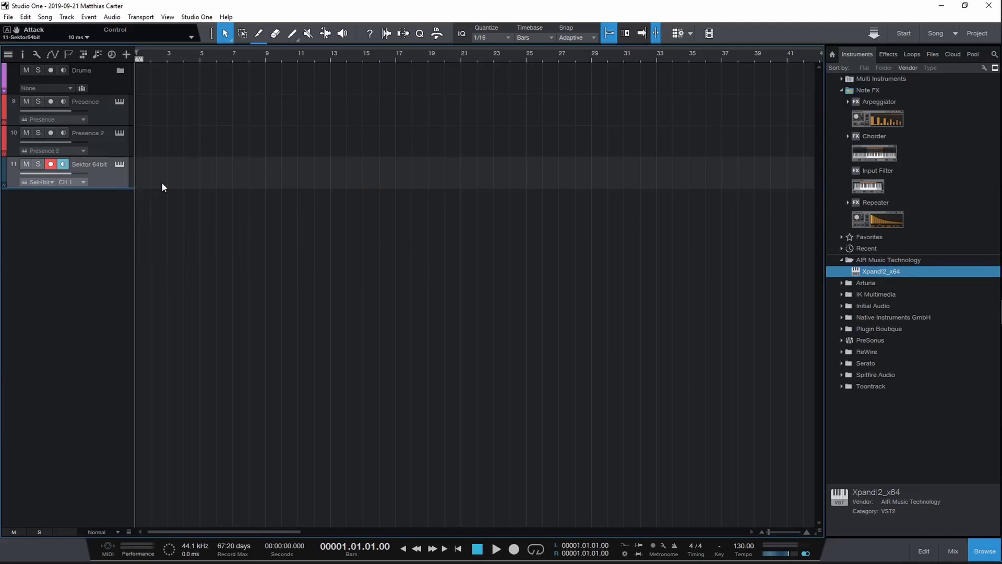
left_click(387, 146)
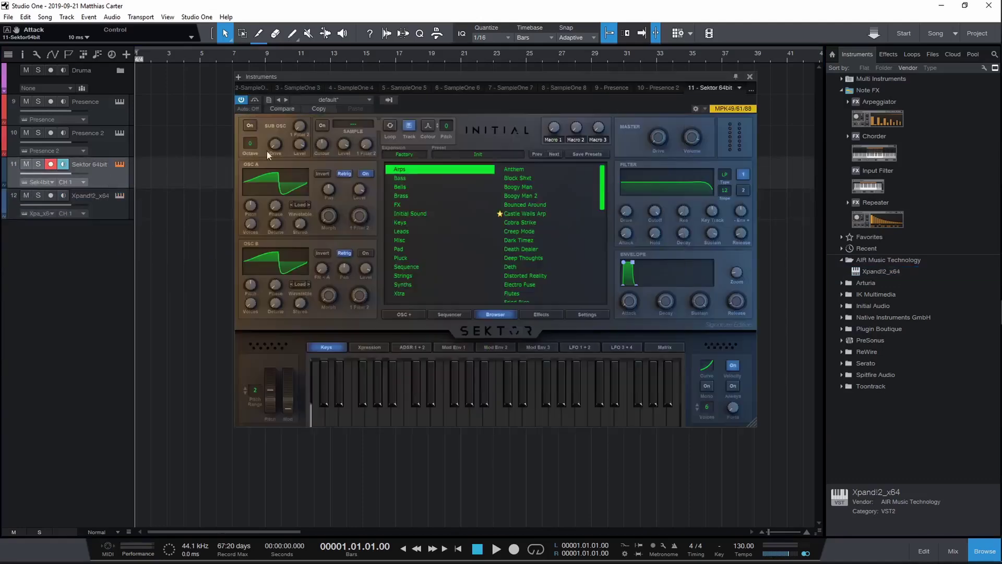
left_click(750, 77)
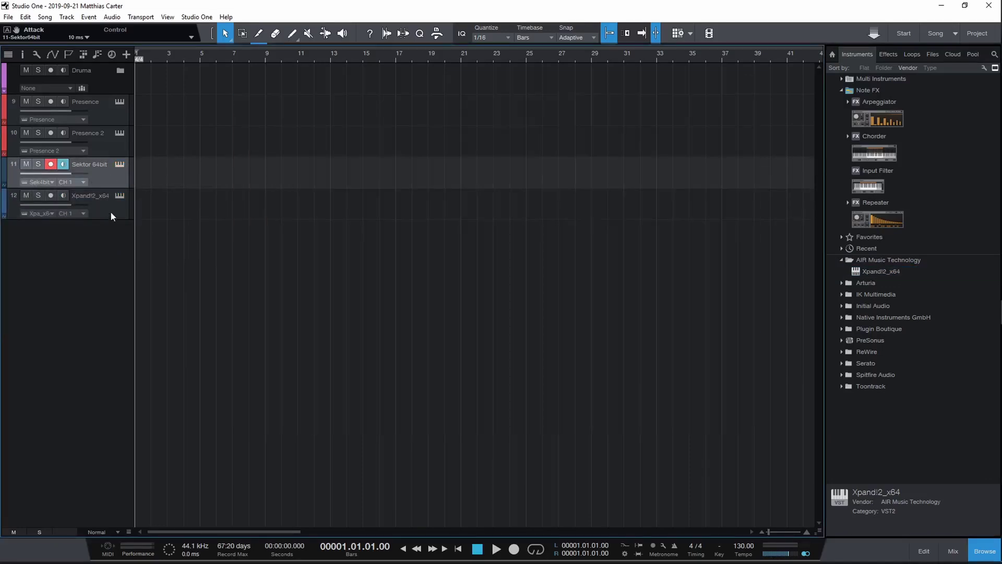
left_click_drag(90, 109, 109, 198)
Step: Recolour the four synth tracks darker and pack them into a new folder
left_click(4, 149)
left_click(172, 226)
right_click(99, 120)
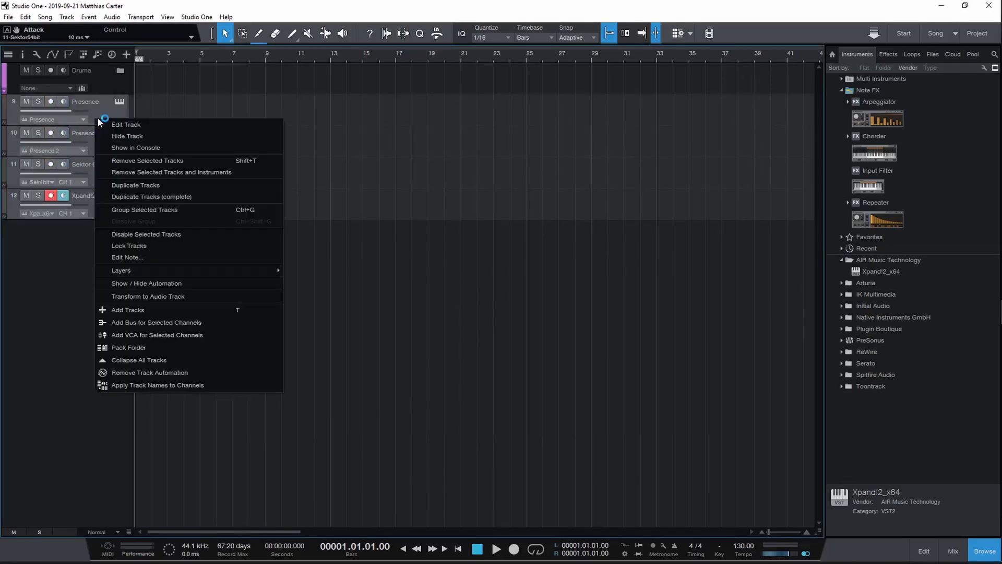
left_click(145, 343)
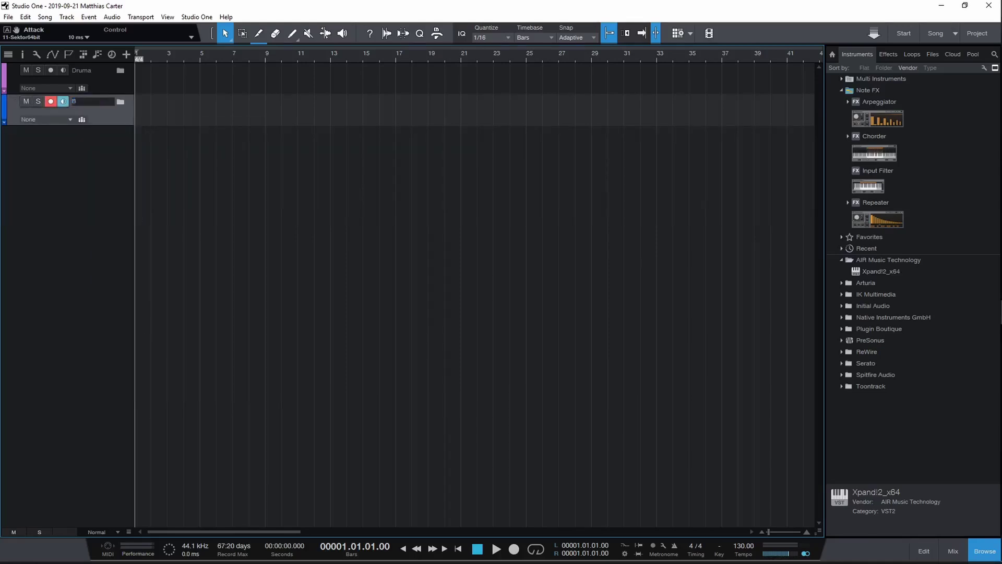
Step: Name the new folder Syntha and colour it grey
key("BackSpace")
type("Ayn")
key("BackSpace")
key("BackSpace")
key("BackSpace")
type("SY")
key("BackSpace")
type("yntha")
left_click(3, 97)
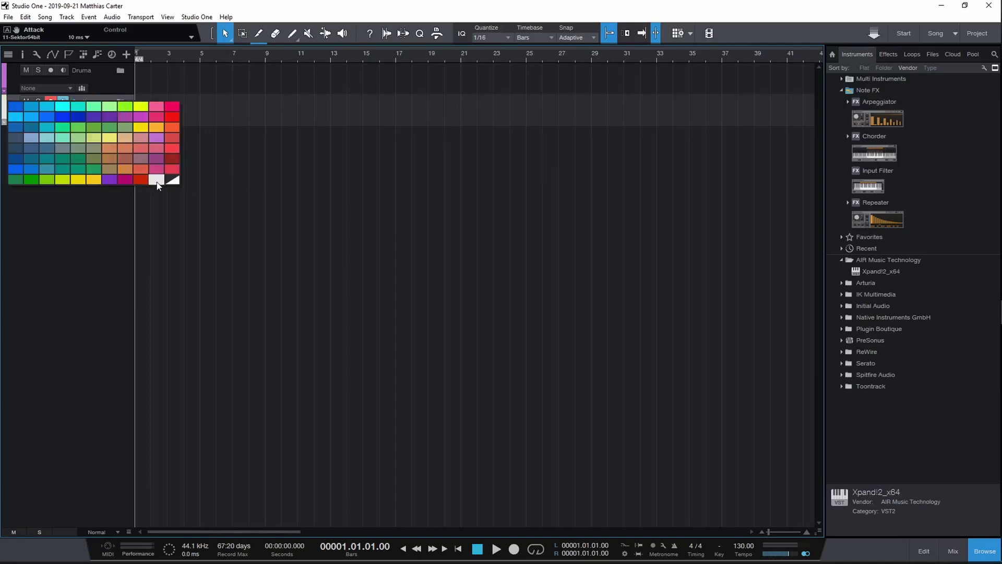
left_click(175, 180)
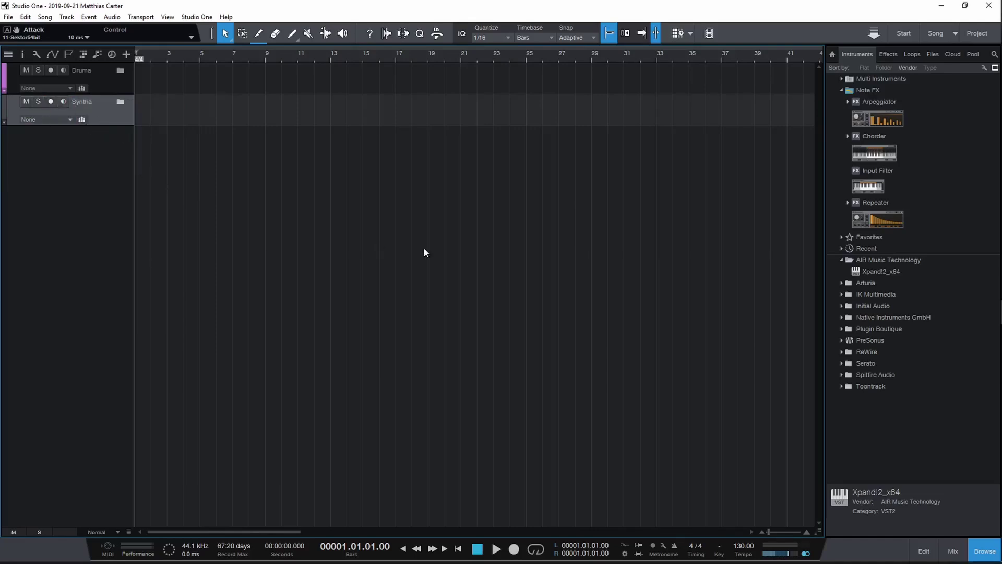
Step: In the mixer, create a bus named Drum fed by channels 1–8
left_click(953, 550)
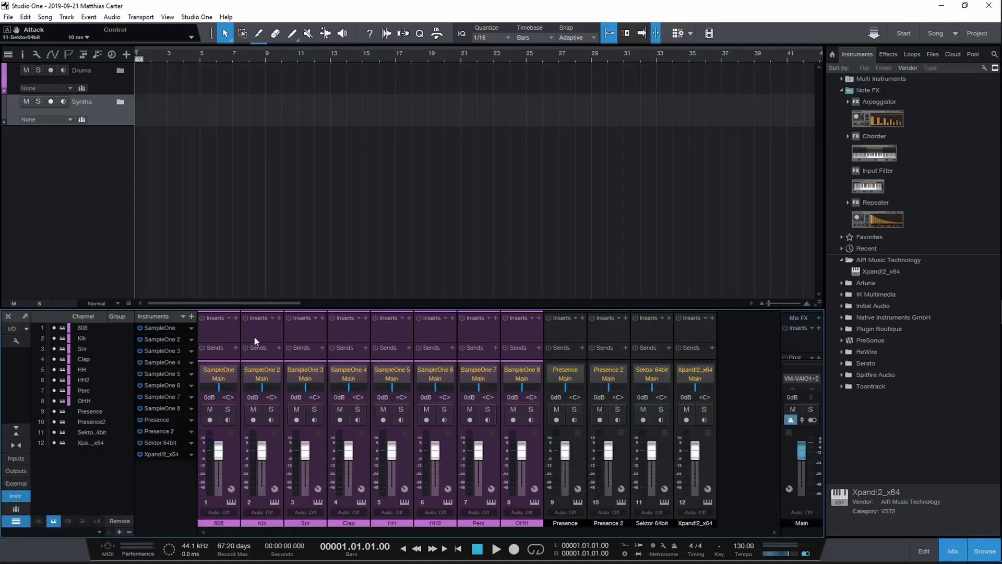
left_click(207, 332)
left_click(511, 330, "shift")
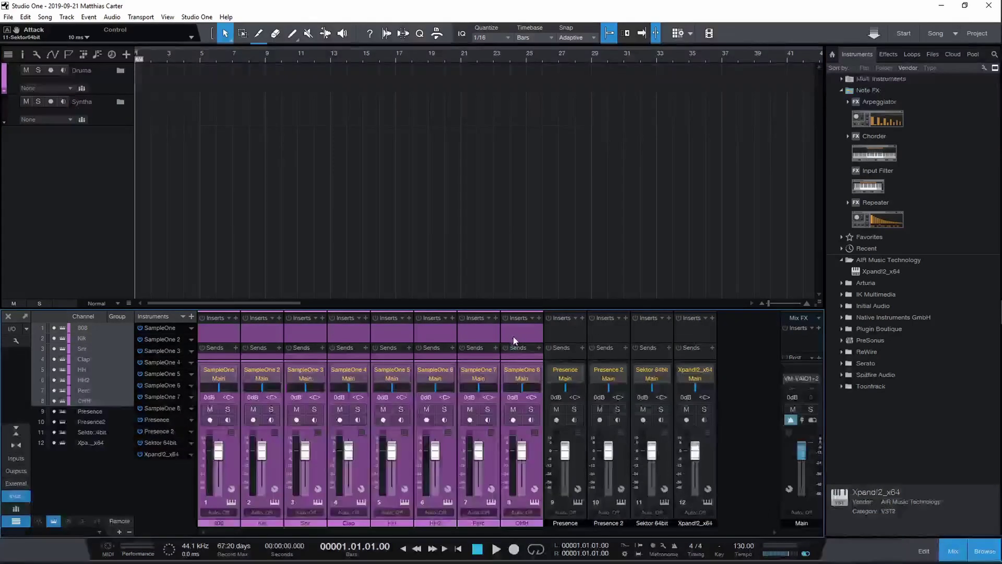
right_click(515, 335)
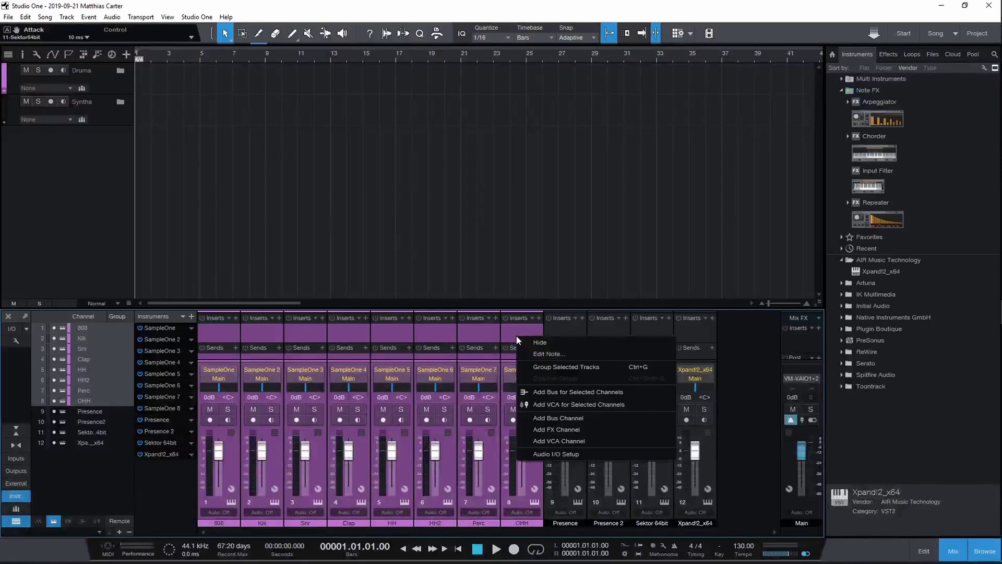
left_click(552, 388)
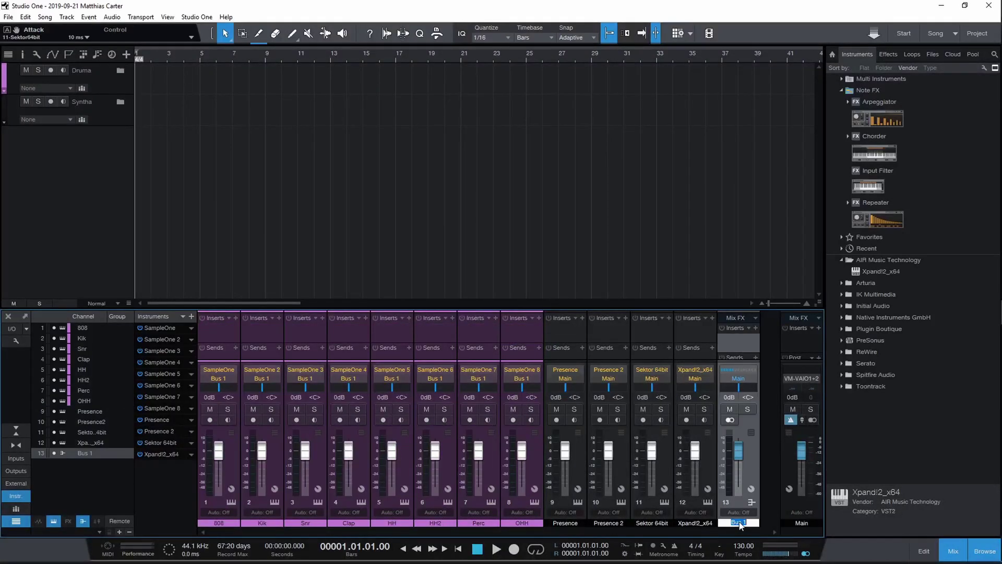
type("Drum")
key("Return")
Step: Create a second bus named Band fed by channels 9–12
left_click(561, 339)
left_click(703, 337, "shift")
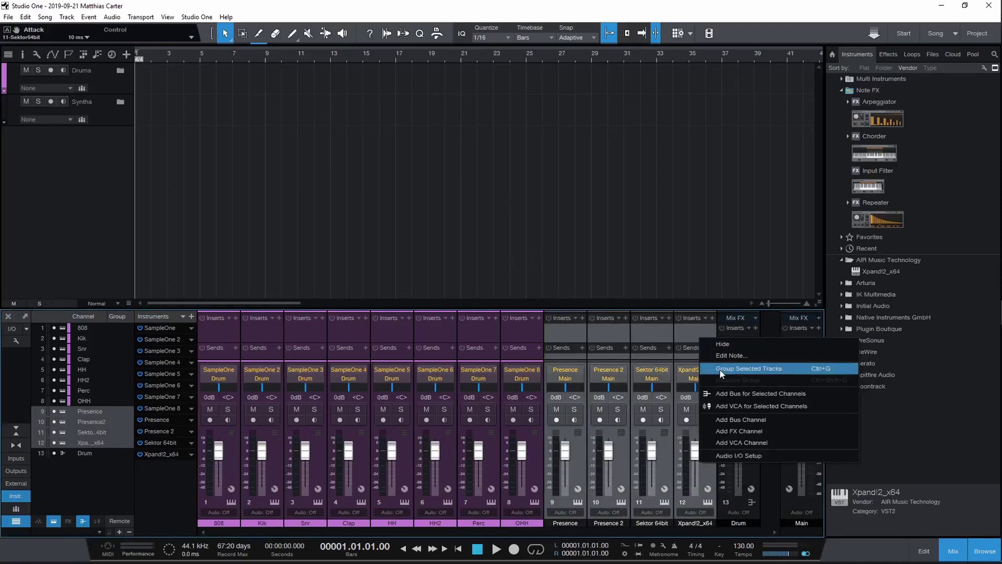
left_click(734, 393)
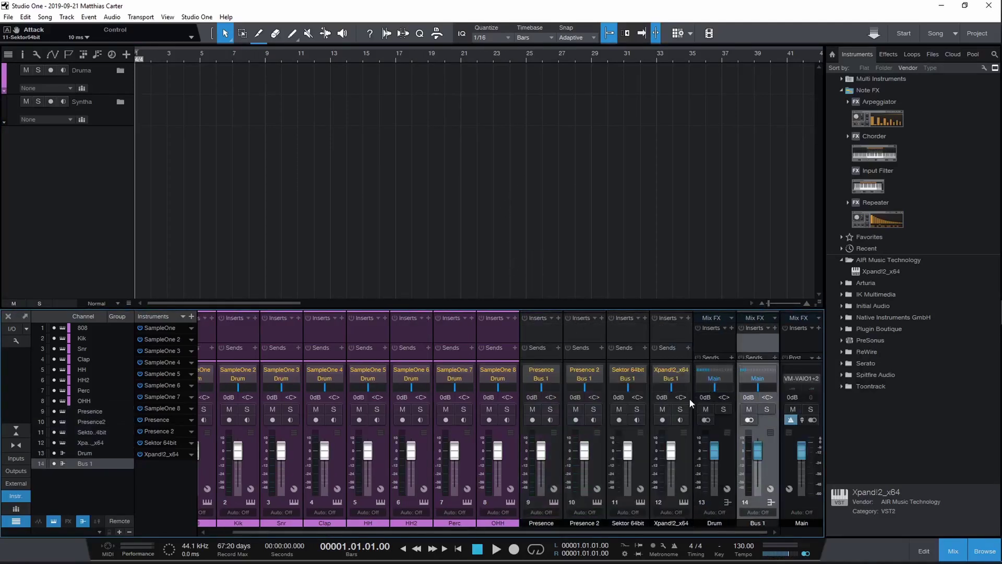
double_click(765, 521)
type("Band")
key("Return")
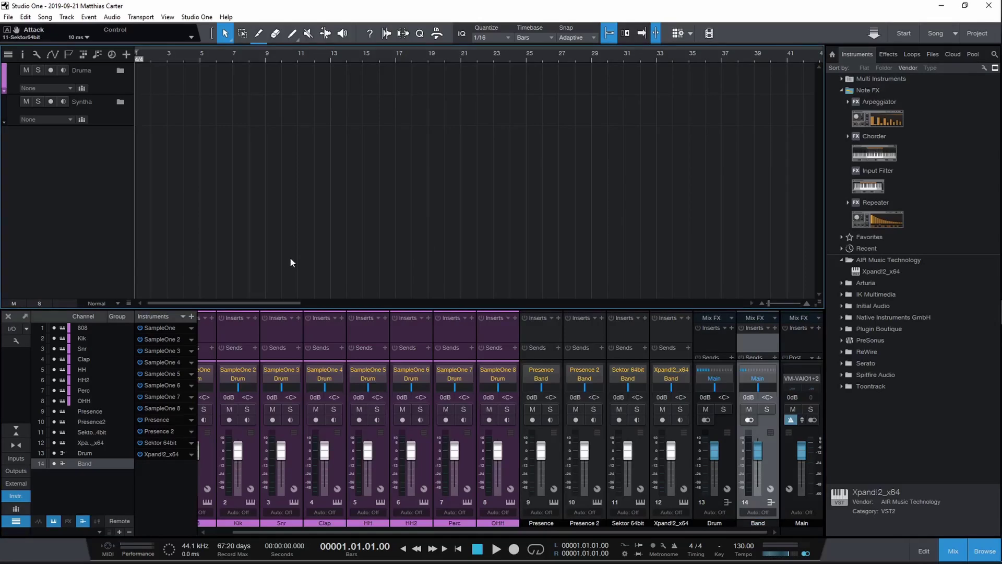
Step: Add two Audio tracks named Sample with count 2, creating Sample 1 and Sample 2
left_click(126, 54)
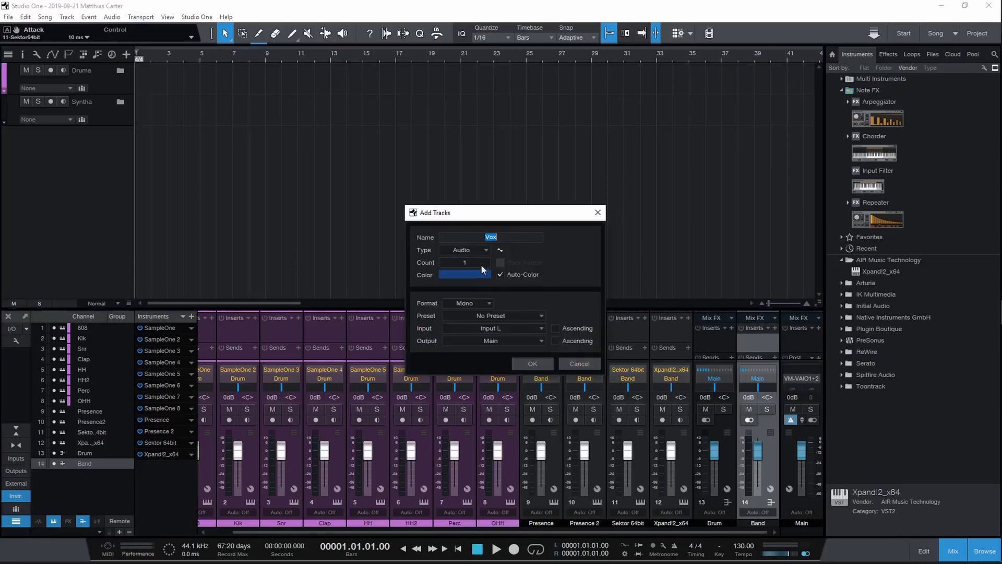
left_click(485, 251)
left_click(461, 250)
type("Sample")
left_click(472, 263)
type("2")
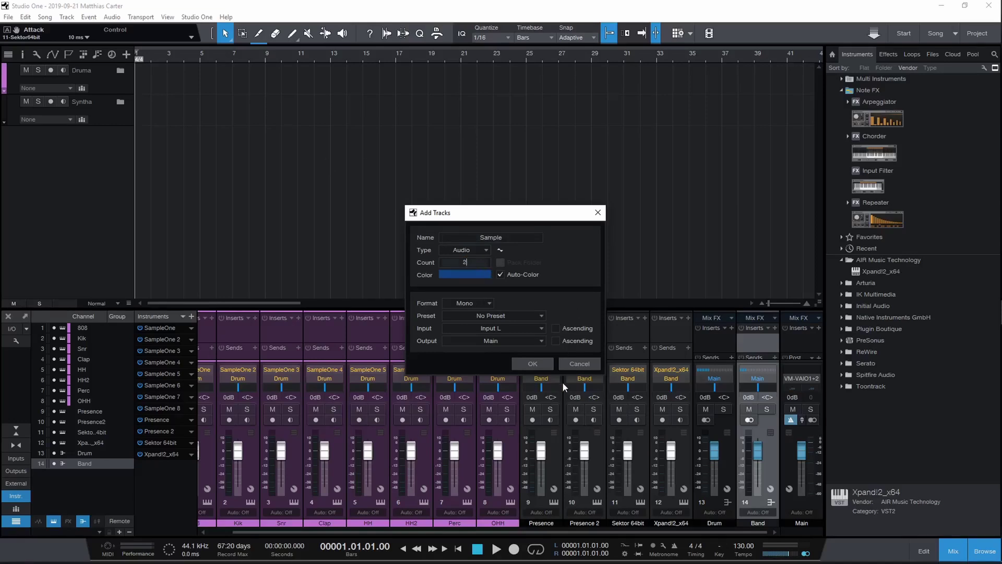
left_click(543, 365)
left_click(98, 152)
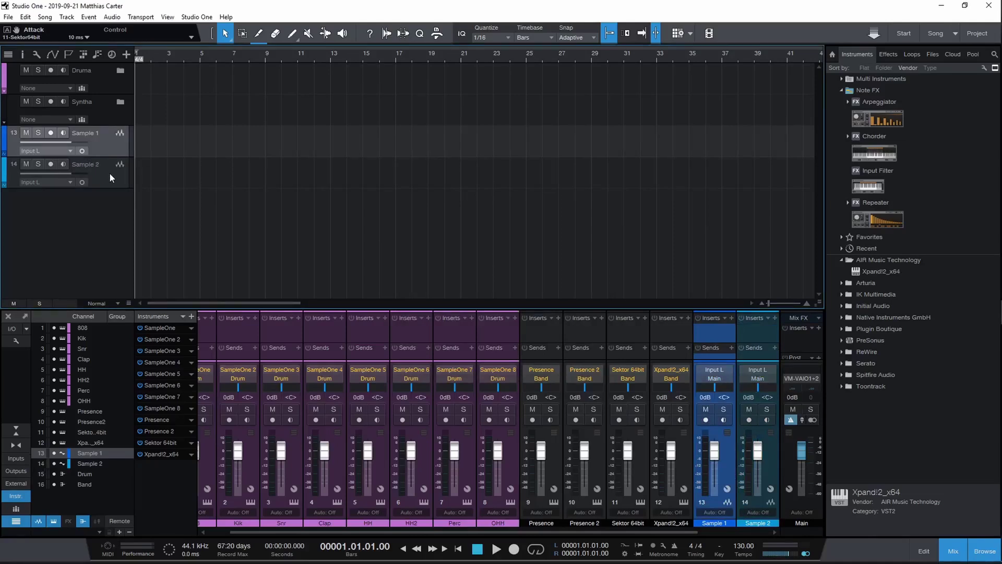
Step: Colour Sample 2 dark blue like Sample 1 and pack both tracks into a folder
left_click(102, 167, "shift")
left_click(4, 166)
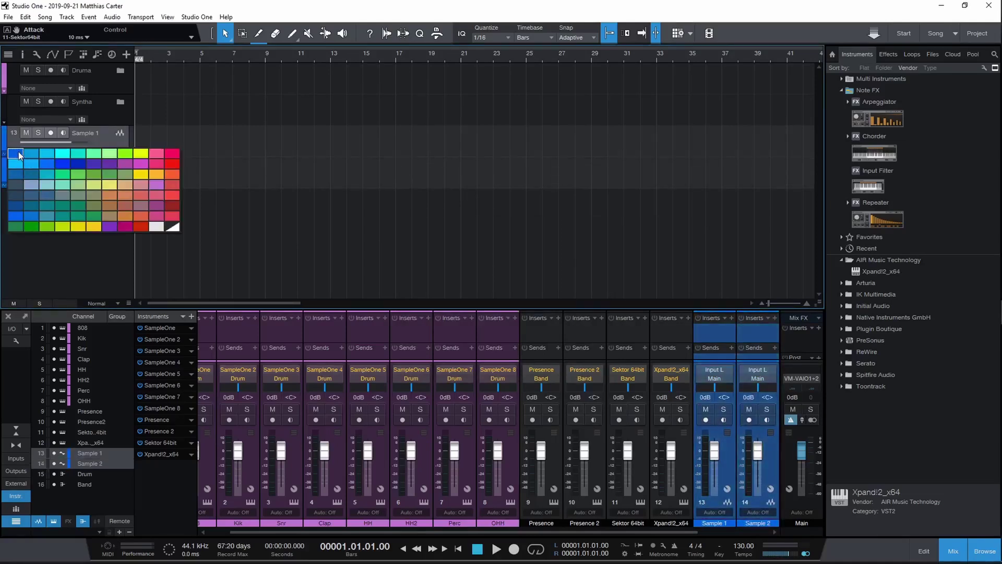
left_click(39, 183)
right_click(104, 133)
left_click(163, 352)
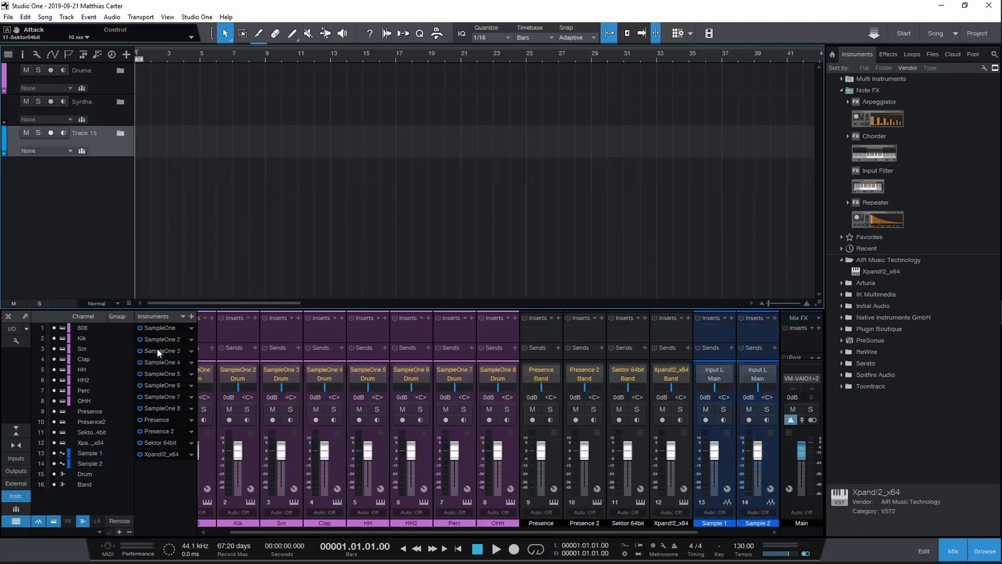
Step: Rename the new folder Sample and colour it darker blue
double_click(83, 133)
type("Sampels")
key("BackSpace")
key("BackSpace")
key("BackSpace")
type("le")
key("Return")
left_click(4, 134)
left_click(42, 146)
Step: Route the Sample 1 and Sample 2 outputs to the Band bus and close the mixer
left_click(755, 334, "shift")
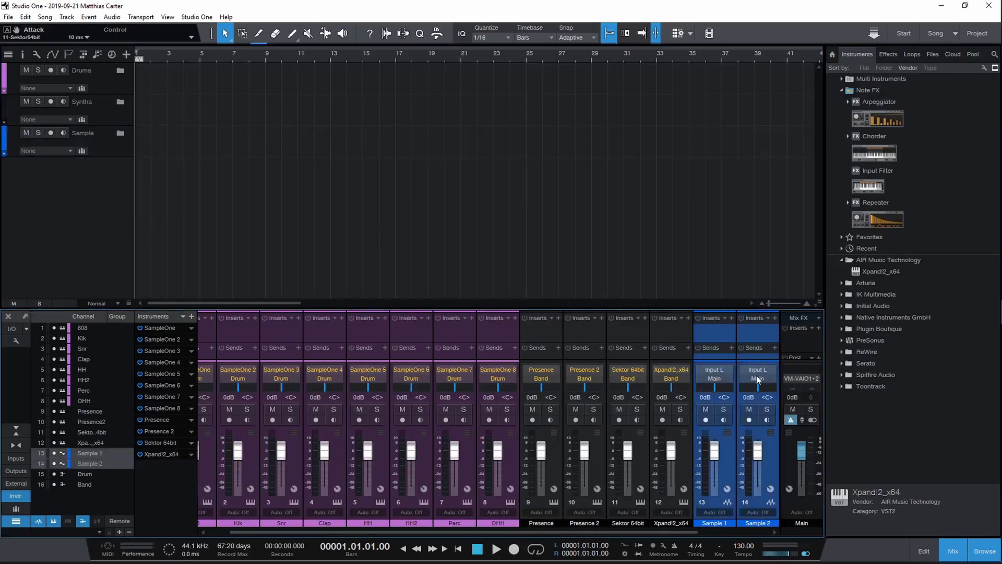
left_click(754, 376)
left_click(766, 412)
left_click_drag(522, 531, 676, 540)
left_click(943, 543)
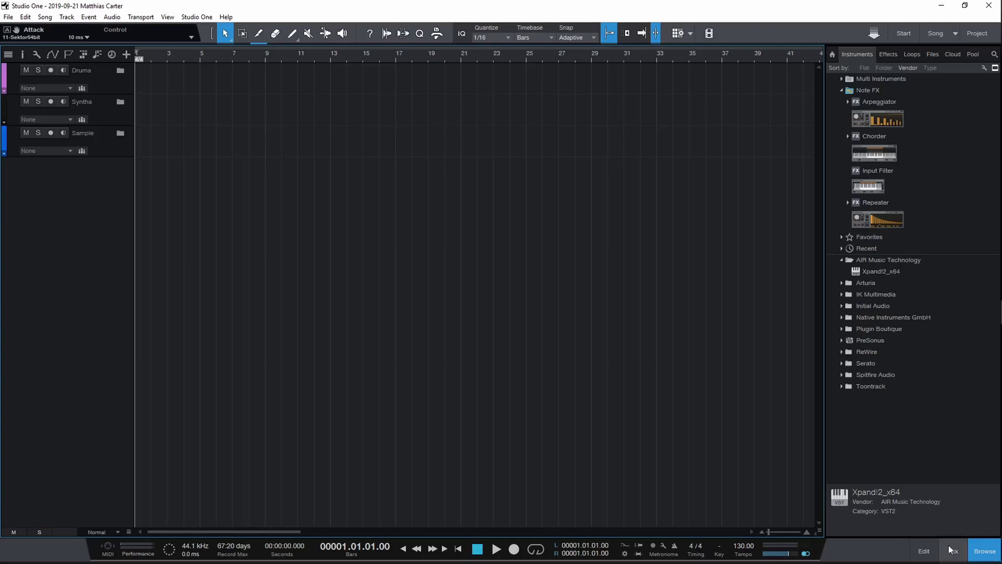
Step: Add four FX channels to the mixer
left_click(944, 545)
left_click_drag(519, 534, 525, 533)
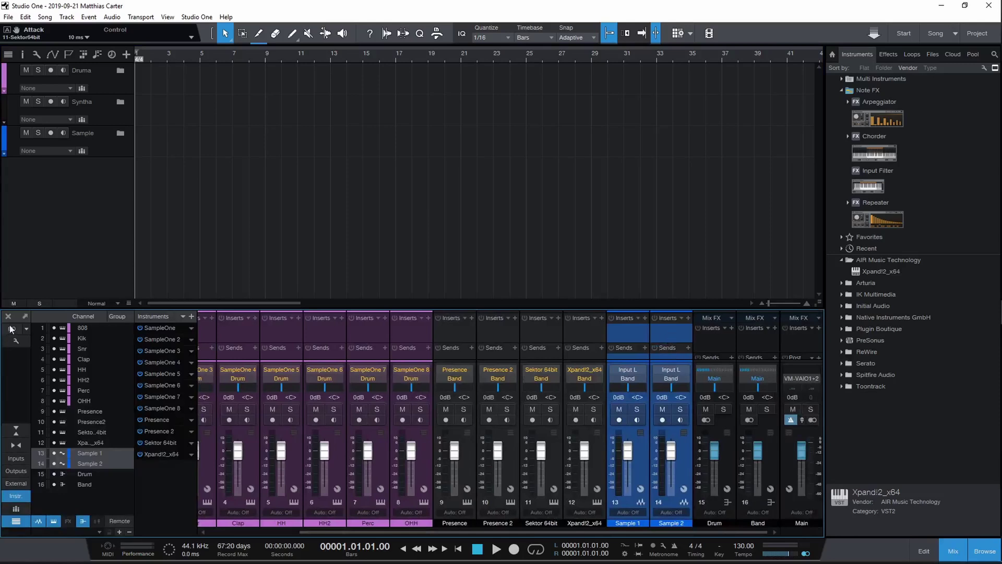
right_click(630, 341)
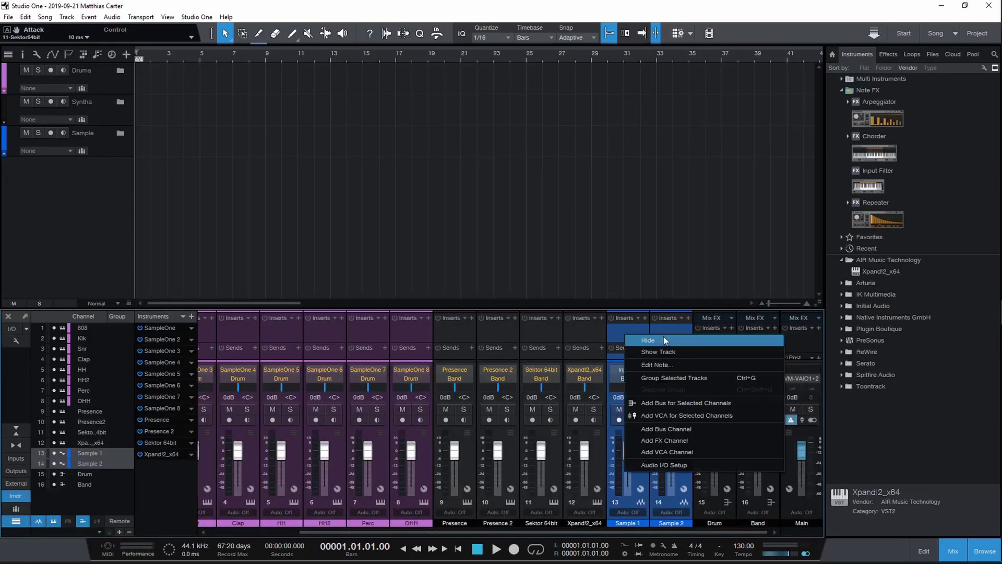
left_click(658, 440)
right_click(703, 349)
left_click(751, 453)
right_click(761, 338)
left_click(801, 443)
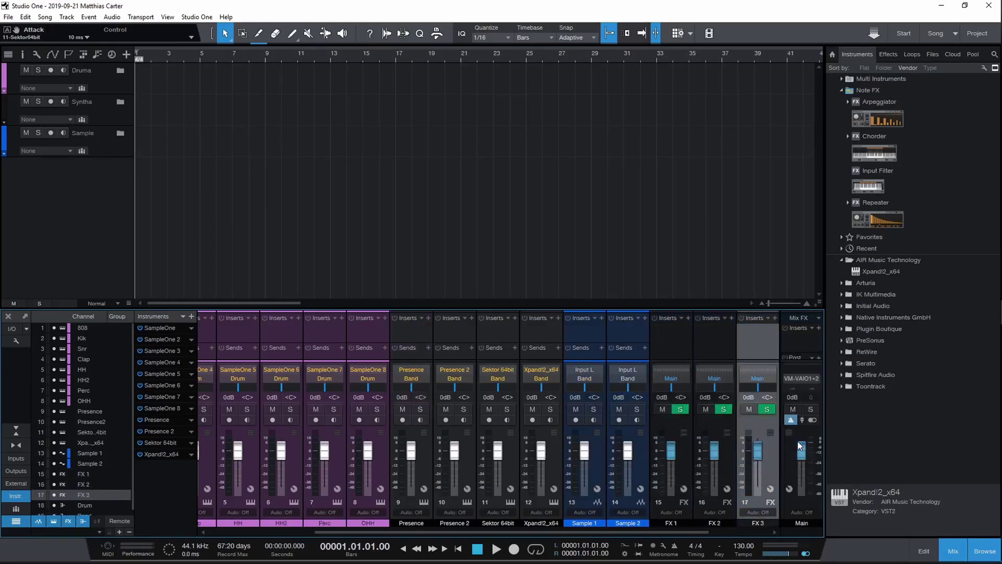
right_click(758, 348)
left_click(796, 450)
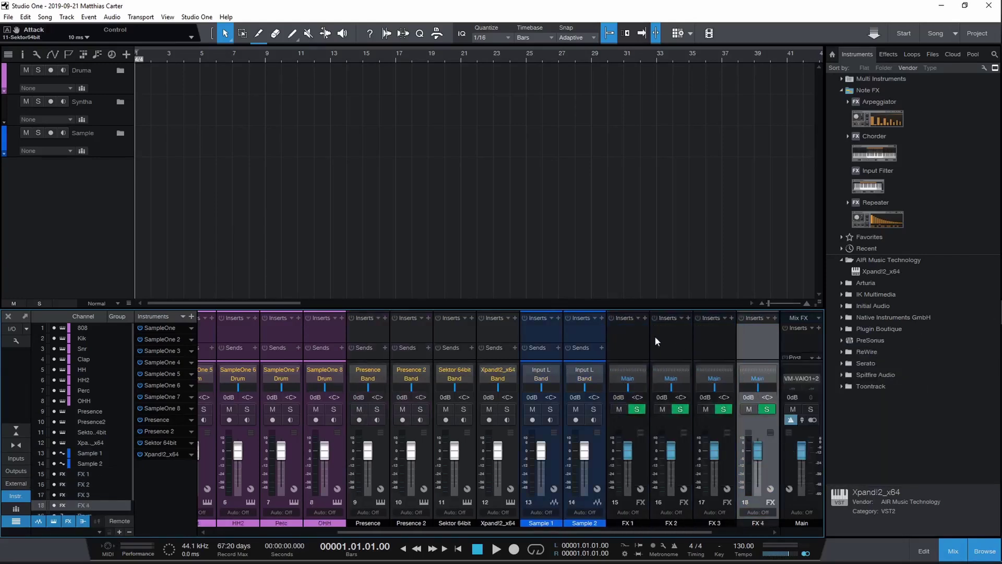
Step: Rename FX 1 to Hall and keep its output routed to Main
left_click(643, 502)
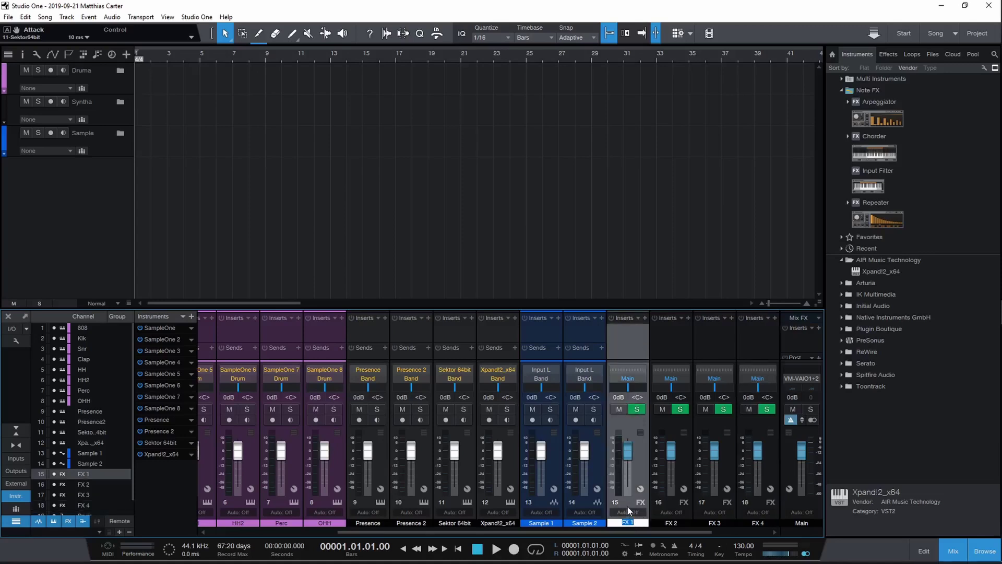
type("Hall")
key("Return")
left_click(633, 375)
left_click(624, 345)
Step: Add bus channel 21, pan it to L9 and name it Filter
right_click(753, 346)
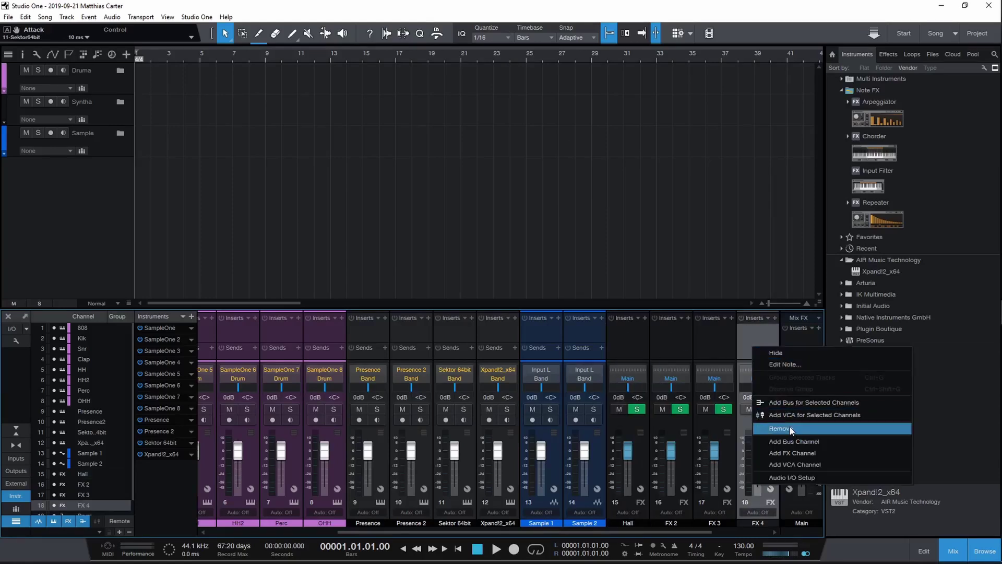
left_click(795, 442)
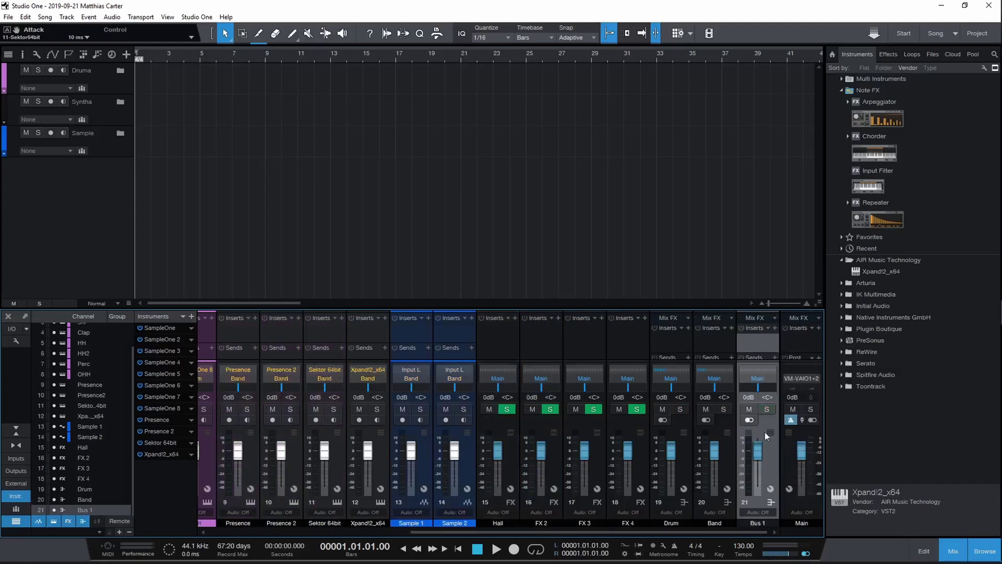
left_click_drag(758, 387, 757, 462)
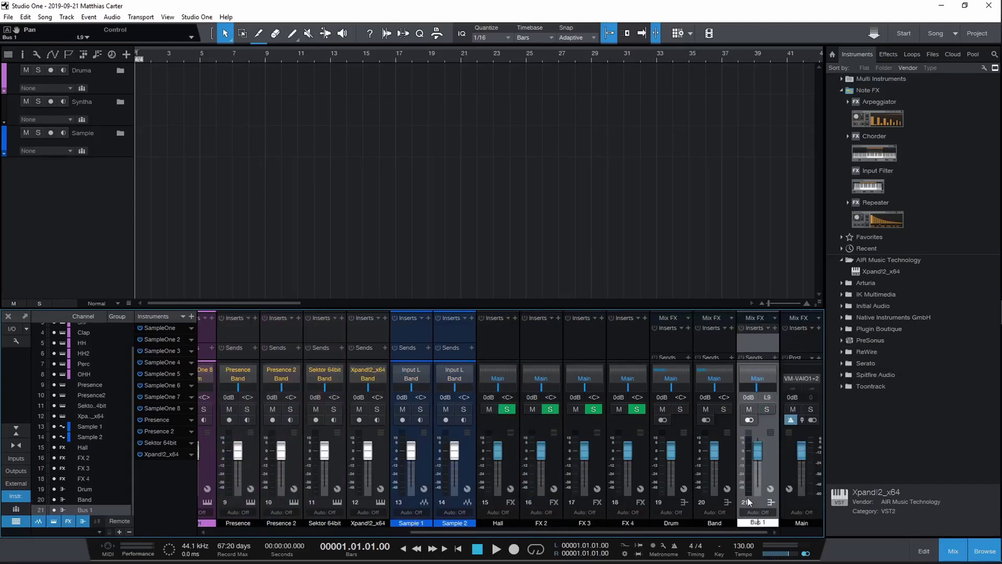
double_click(757, 522)
type("Filter")
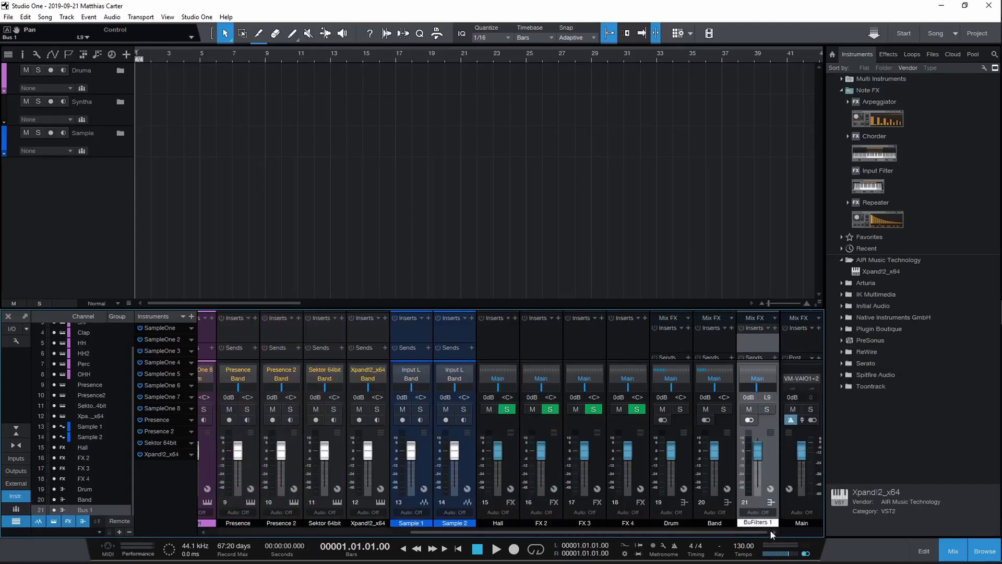
key("Return")
double_click(775, 524)
type("Filter")
key("Return")
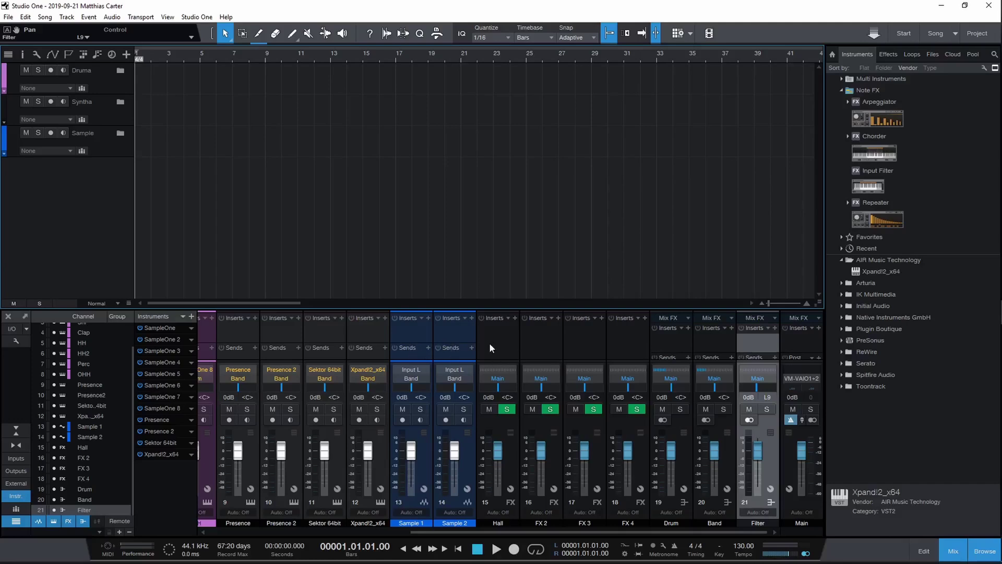
Step: Route the Hall, FX 2, FX 3 and FX 4 channels' output to the Band bus
left_click_drag(242, 340, 754, 384)
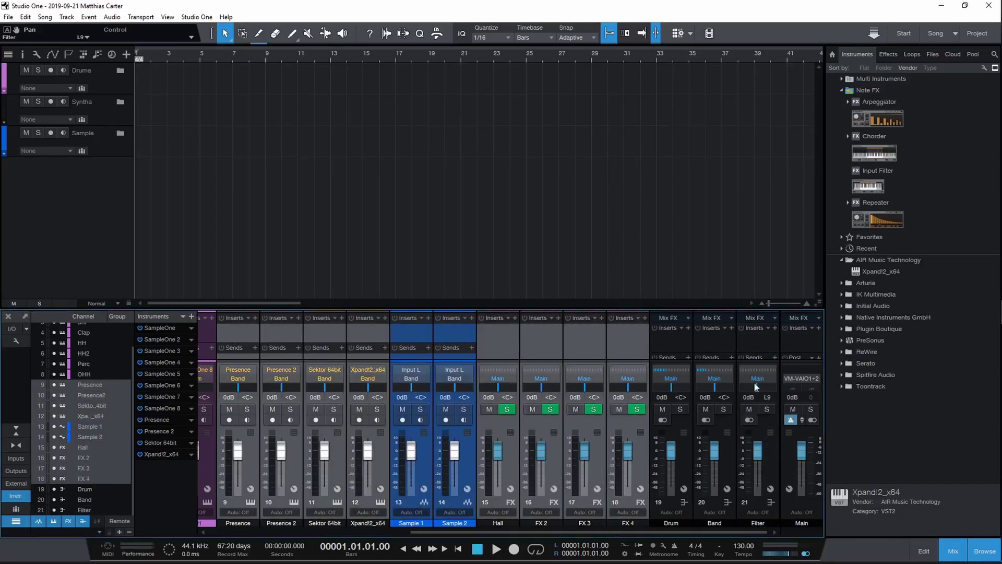
left_click(716, 379)
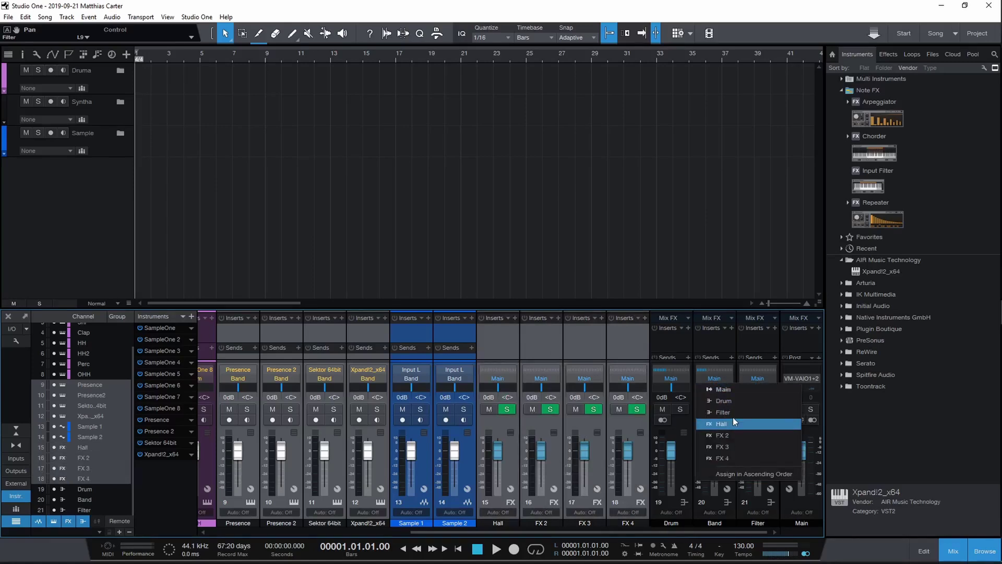
left_click(653, 353)
left_click_drag(519, 340, 600, 347)
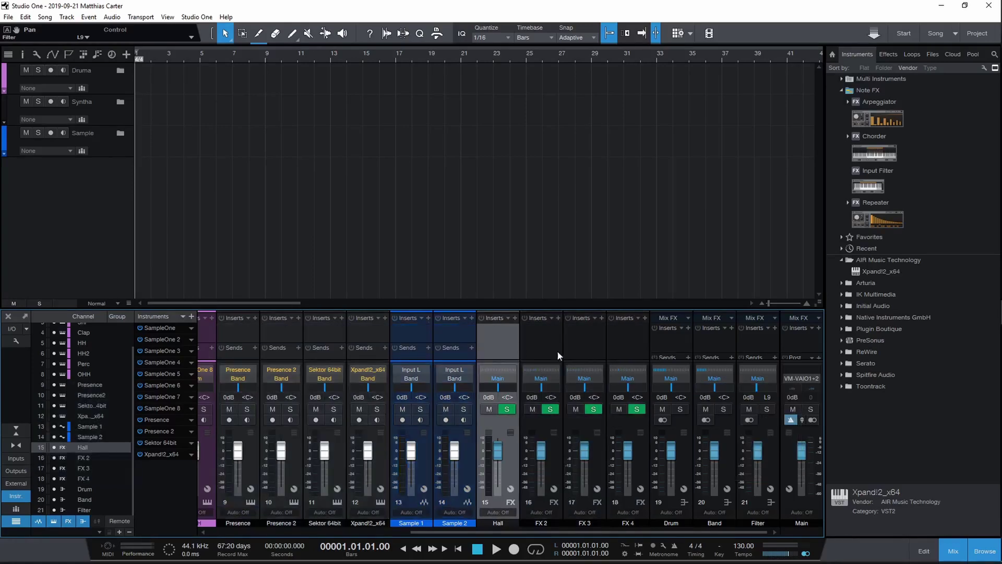
left_click(625, 365, "shift")
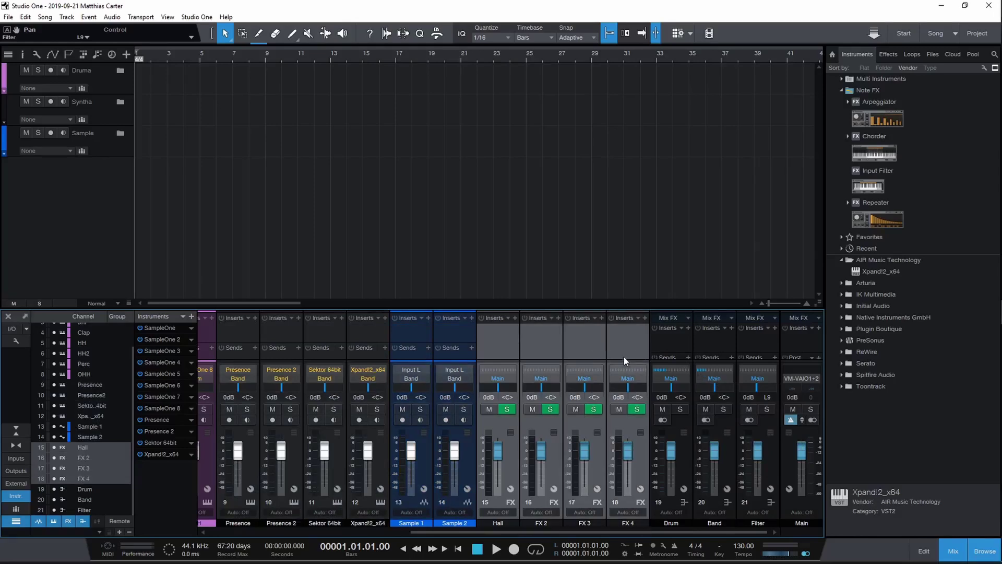
left_click(632, 385)
left_click(643, 412)
Step: Route the Drum and Band buses' output to the Filter bus
left_click(678, 347)
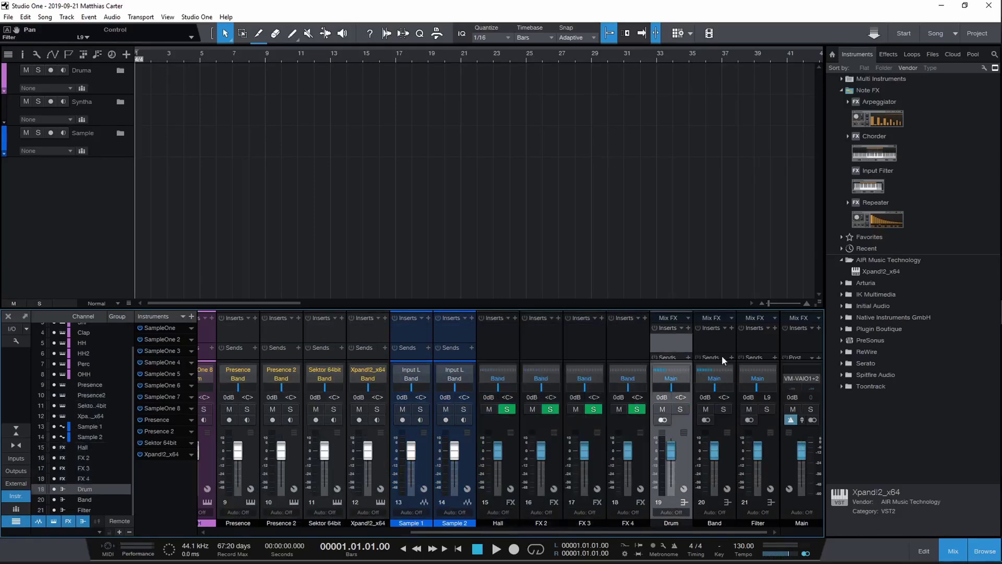
left_click(712, 344, "shift")
left_click(725, 379)
left_click(739, 408)
left_click(502, 348)
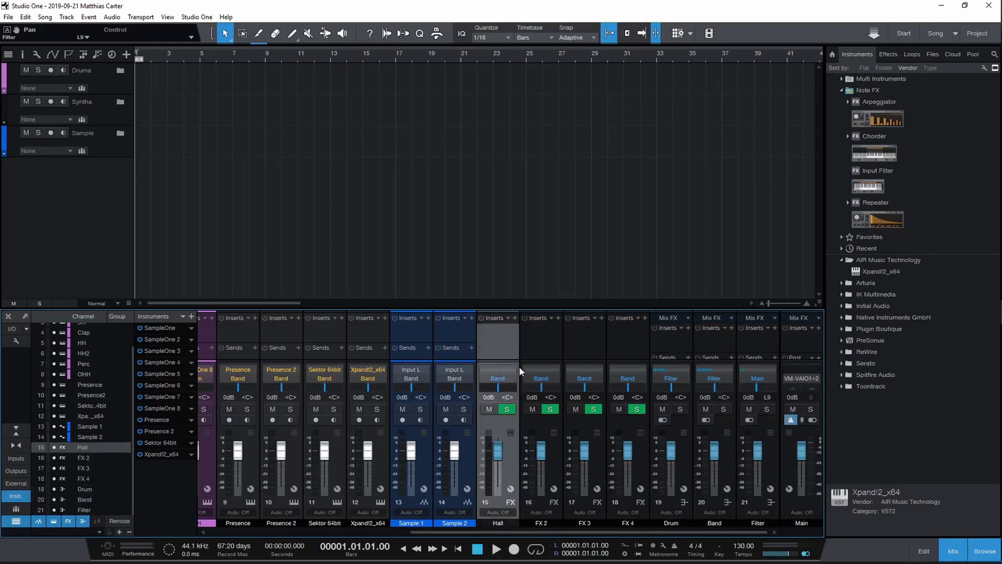
Step: Insert PreSonus Room Reverb on Hall with the Concert Hall preset
left_click(519, 324)
scroll(563, 339, "down", 2)
left_click(561, 351)
scroll(593, 374, "down", 5)
scroll(607, 431, "down", 2)
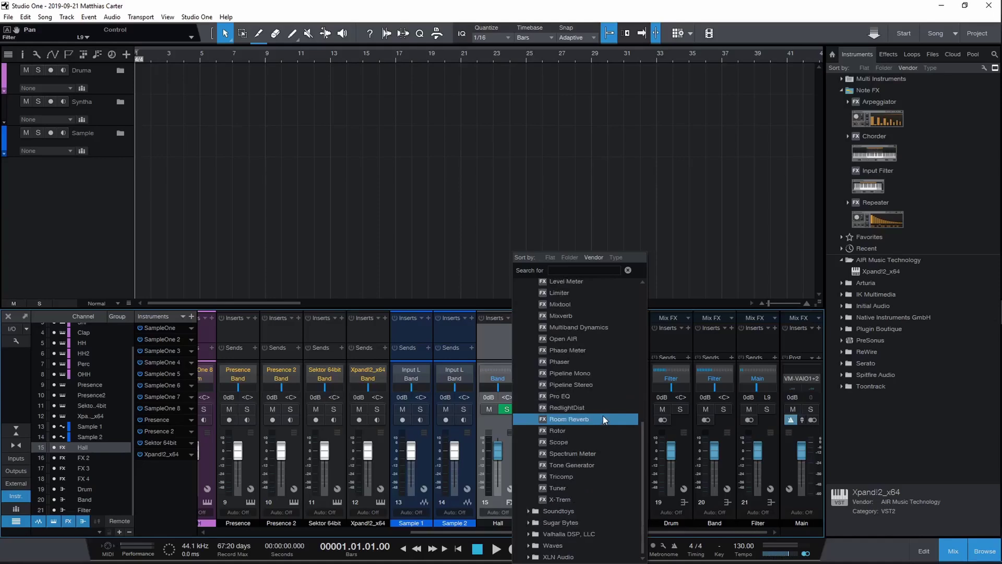
left_click(603, 418)
left_click(433, 200)
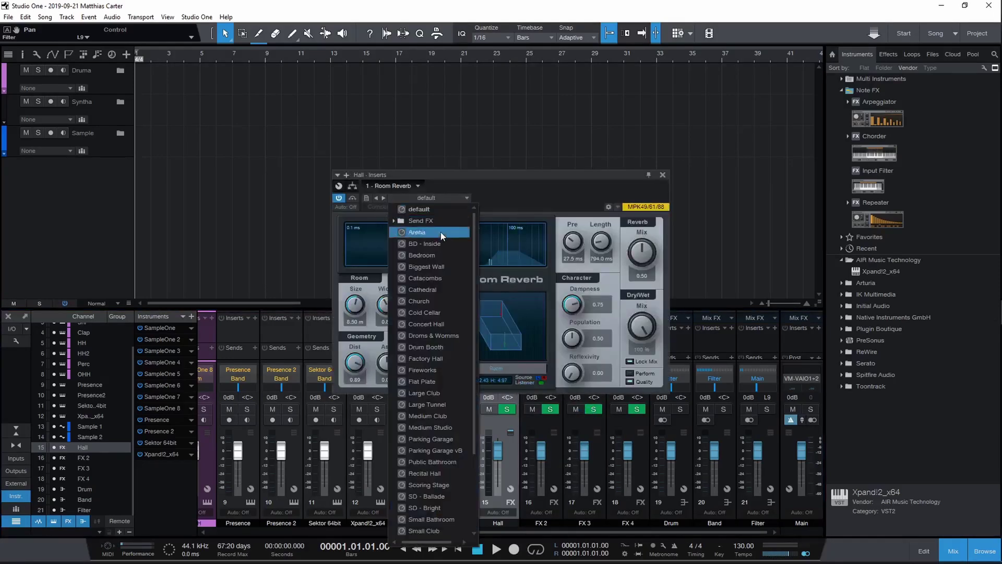
left_click(446, 325)
left_click(663, 175)
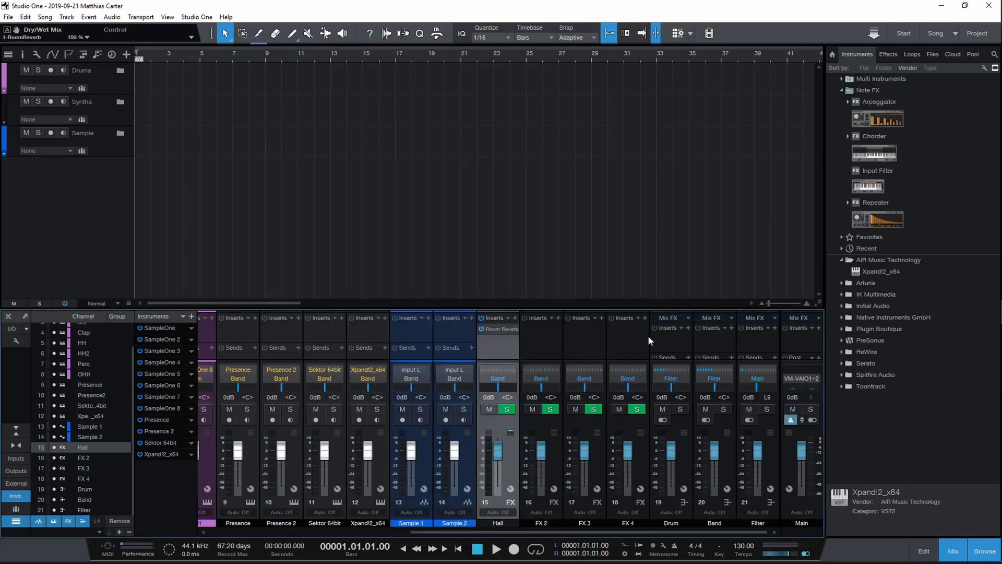
Step: Rename FX 2, FX 3 and FX 4 to Plate, Ping Pong and Echo
double_click(543, 522)
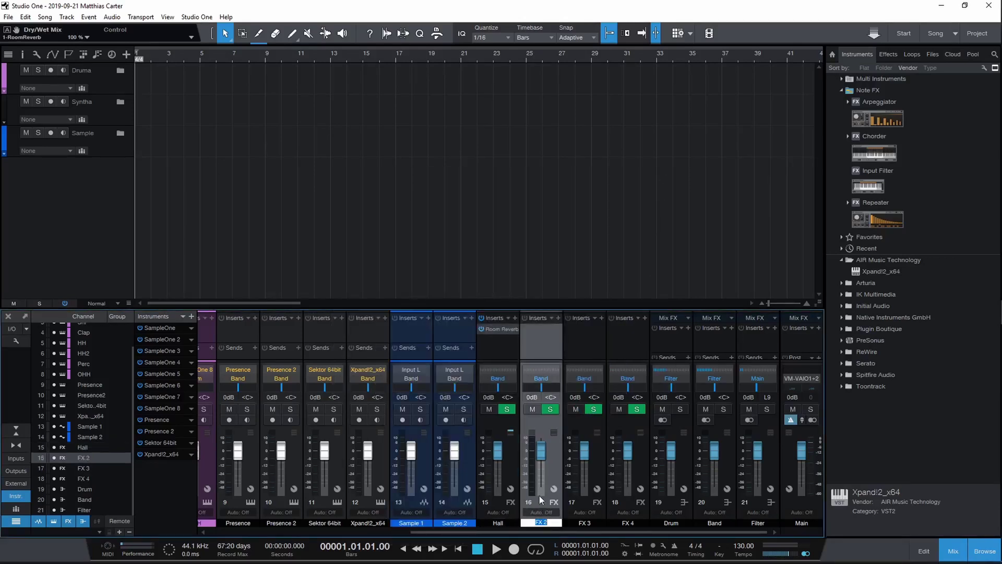
type("Plate")
left_click(590, 523)
double_click(590, 522)
type("Pin")
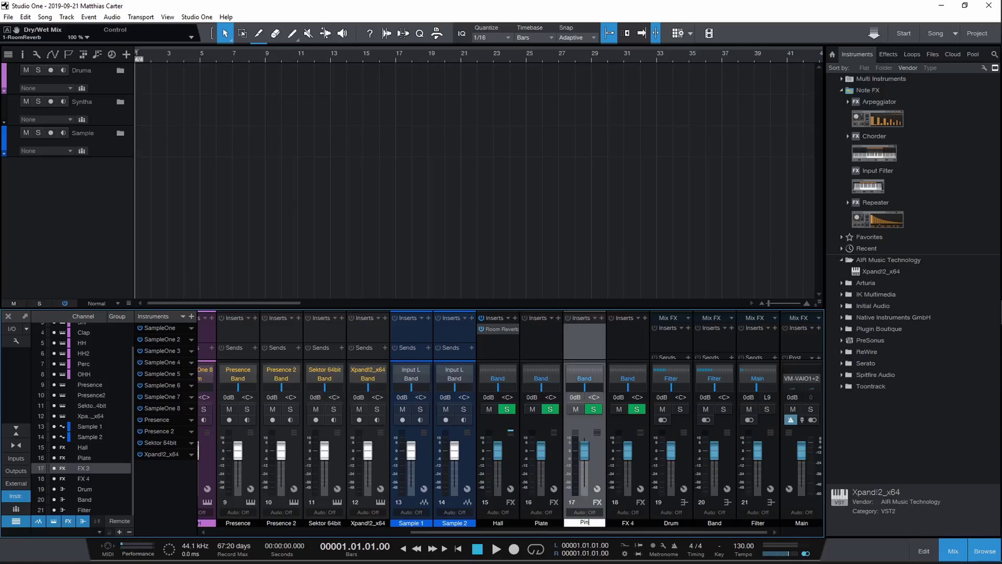
type("g Pong")
key("Return")
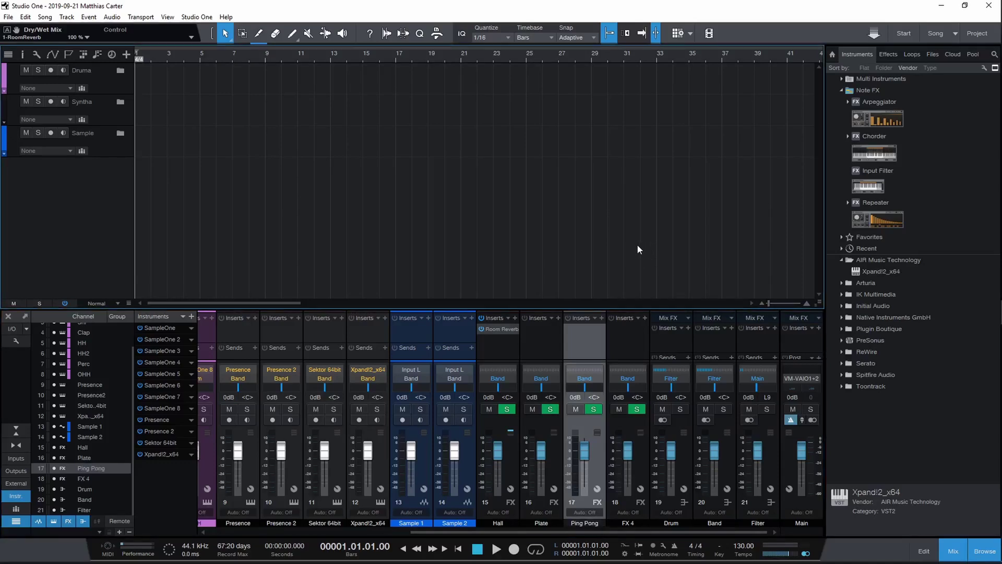
left_click(621, 386)
left_click(645, 318)
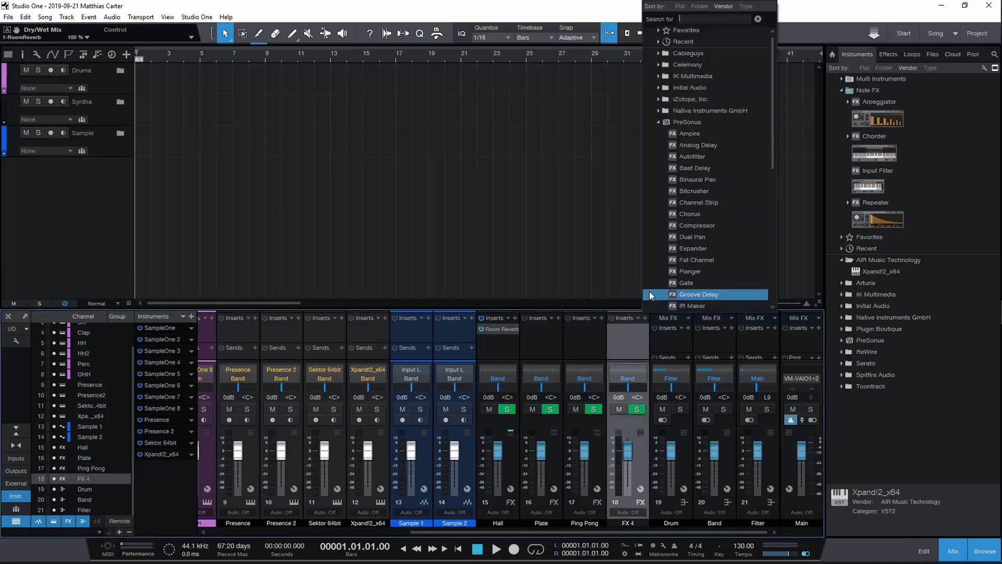
left_click(629, 526)
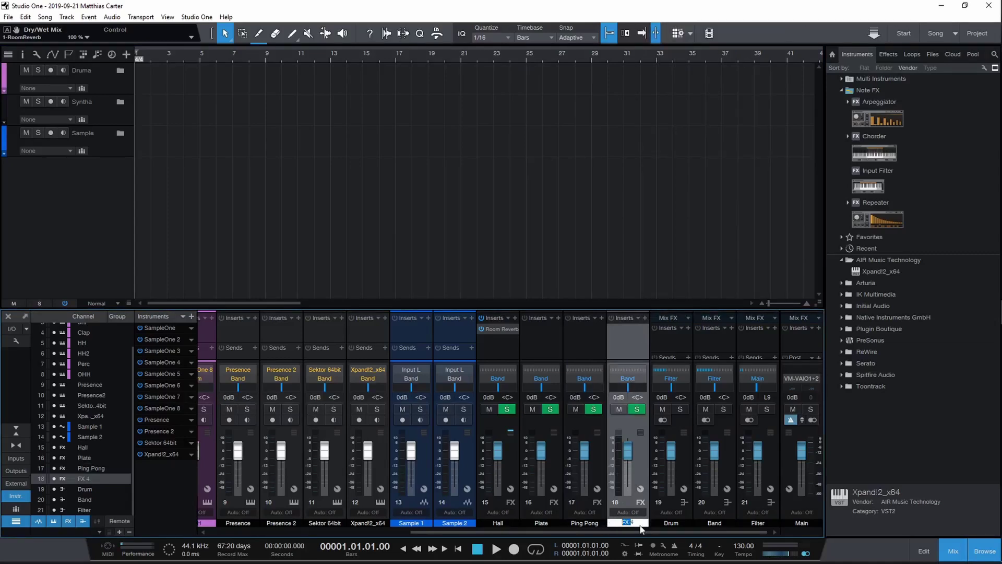
key("BackSpace")
key("BackSpace")
key("BackSpace")
key("BackSpace")
type("Echo")
left_click(546, 356)
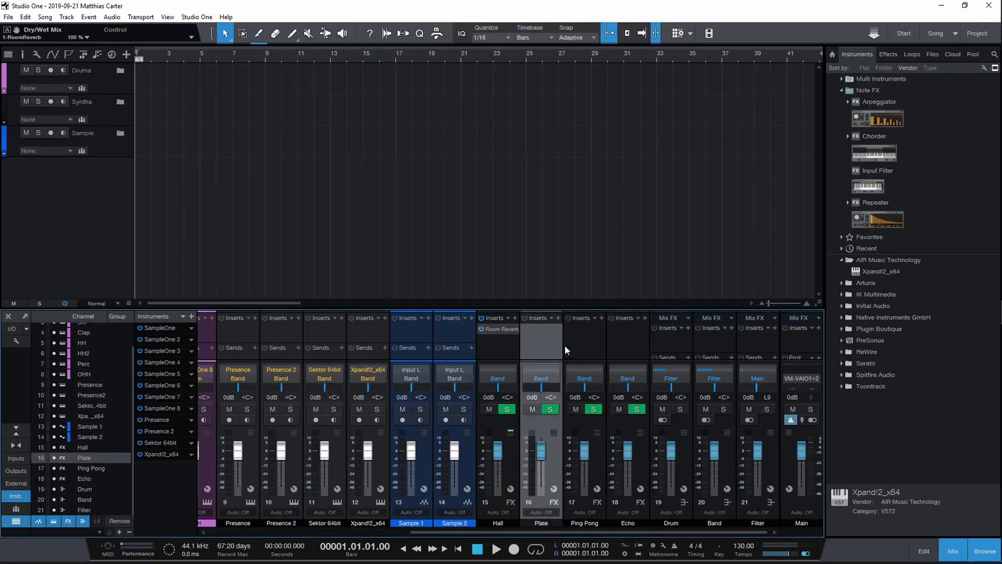
Step: Rename the Plate channel to Drum
left_click(563, 326)
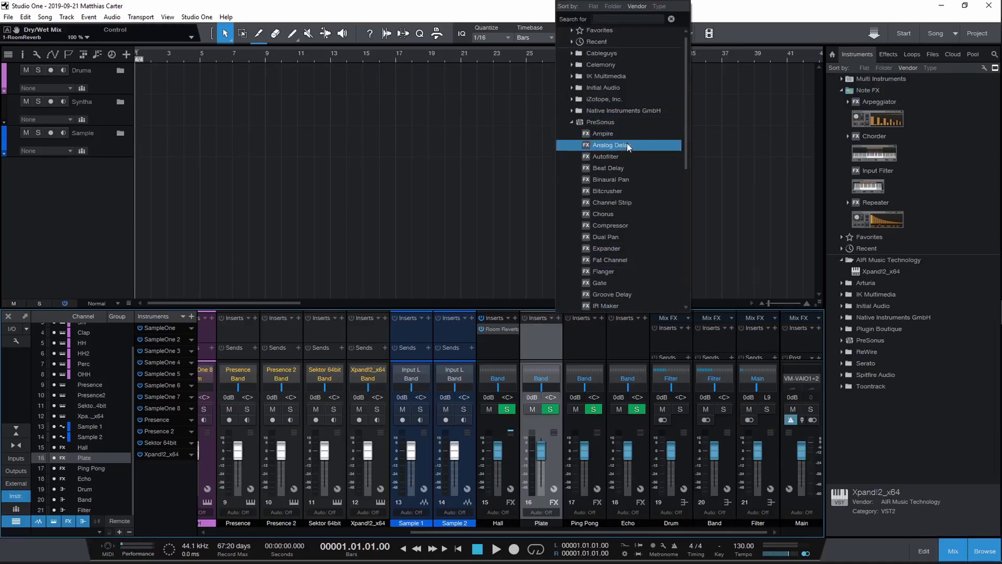
scroll(628, 150, "down", 1)
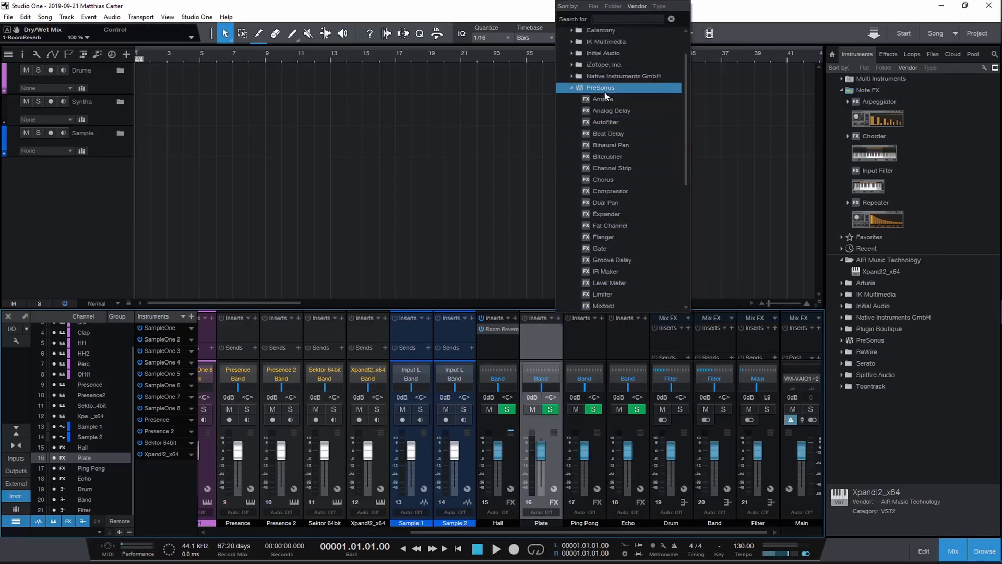
left_click(540, 524)
double_click(540, 522)
type("Dru")
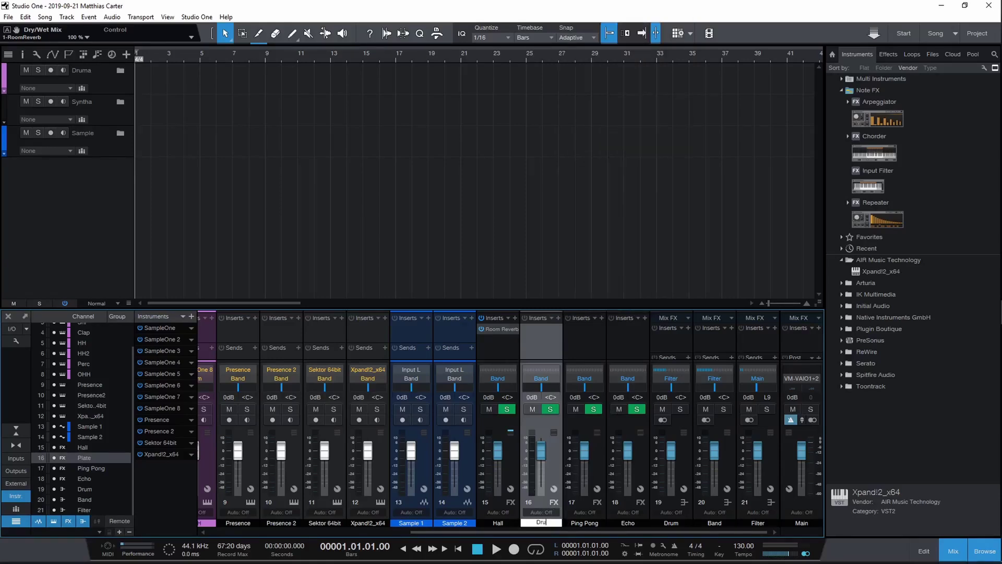
type("m")
Step: Insert Room Reverb on Drum and load the SD - Bright preset
left_click(558, 317)
scroll(621, 237, "down", 5)
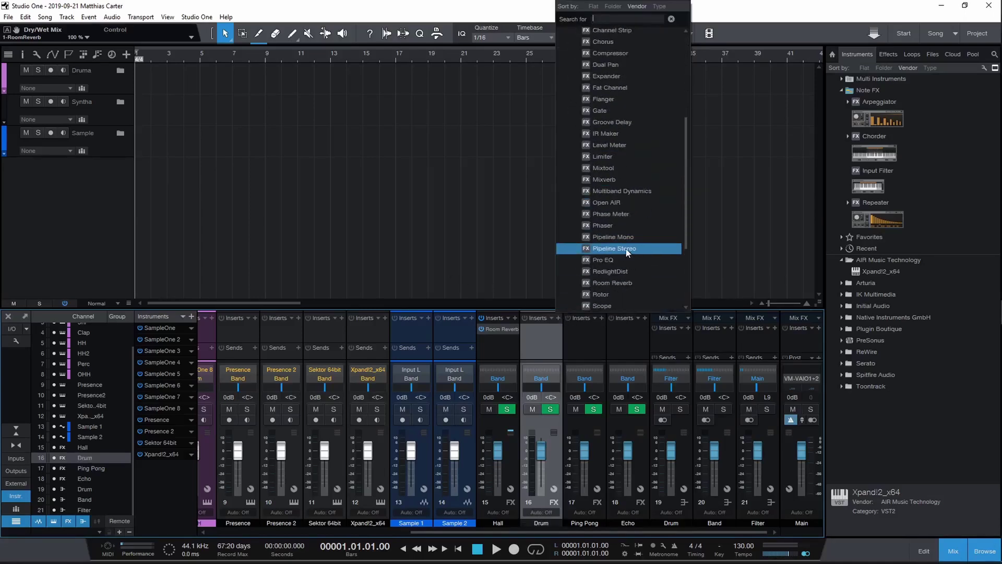
left_click(631, 236)
left_click(455, 198)
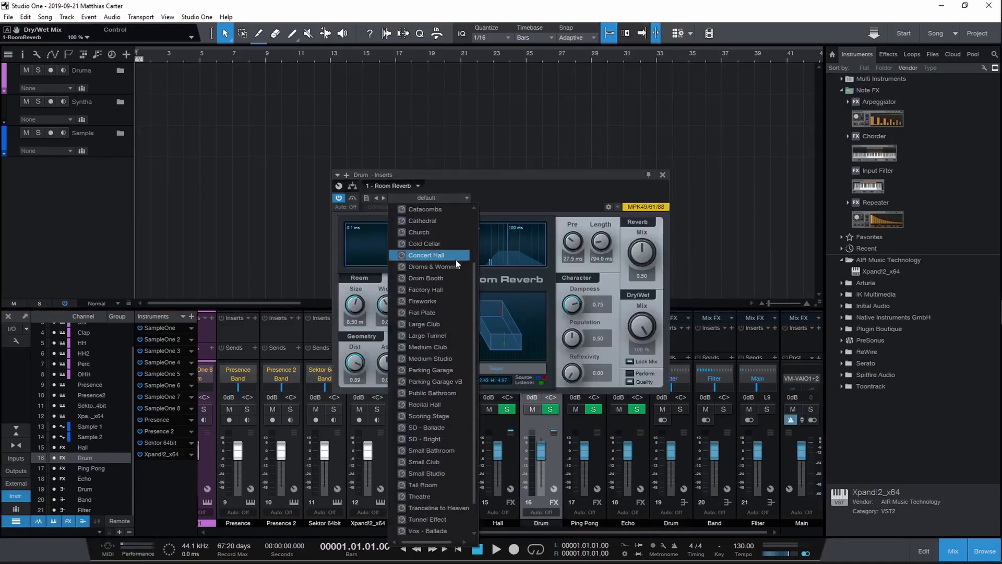
scroll(456, 259, "down", 1)
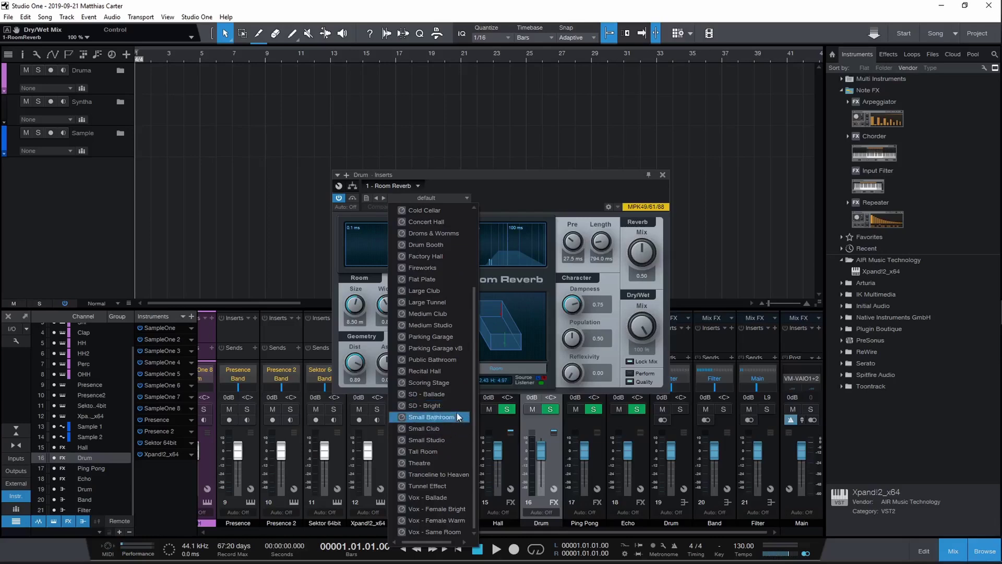
left_click(455, 405)
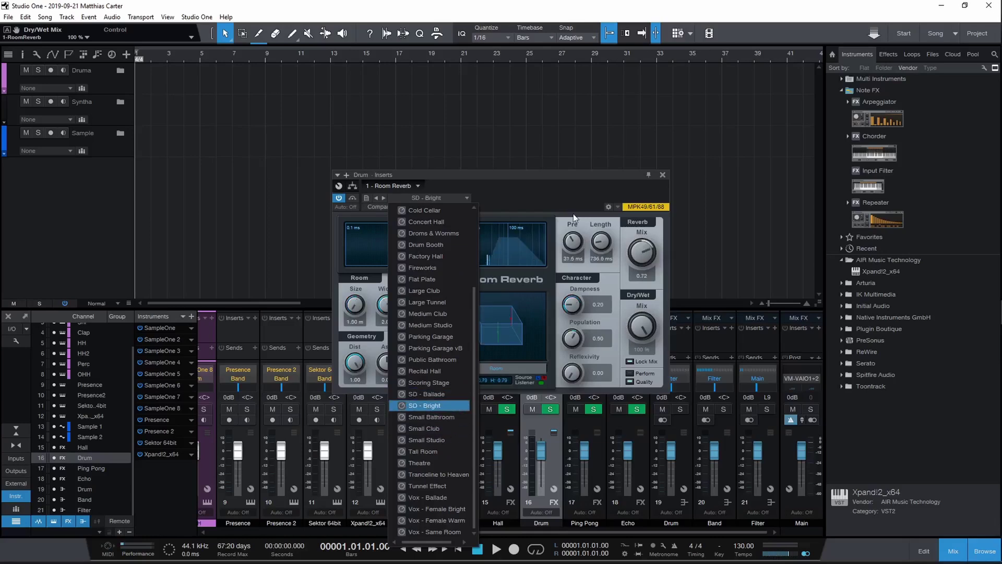
left_click(663, 174)
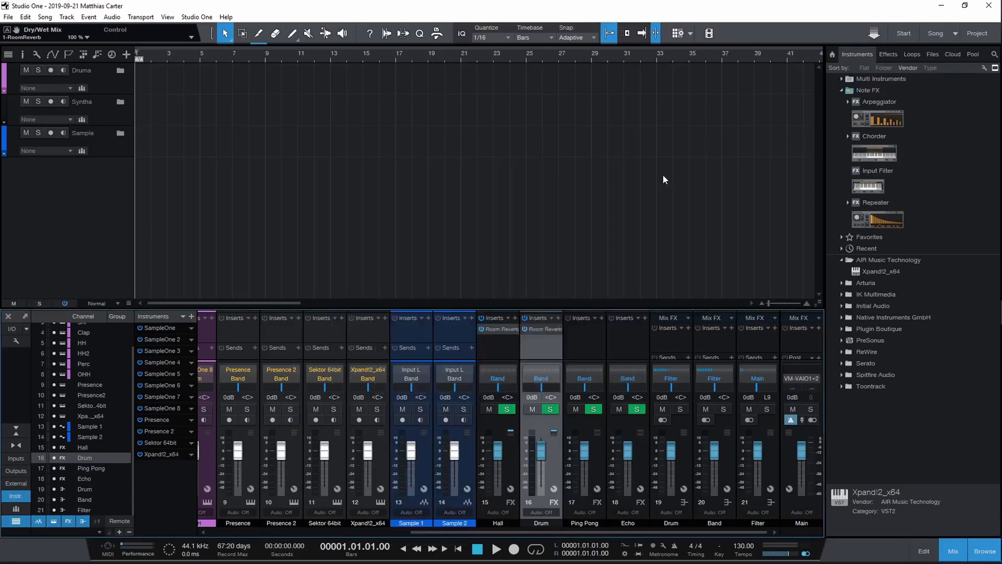
Step: Insert Beat Delay on Ping Pong and load its Ping Pong > 8th Ping Pong preset
left_click(601, 318)
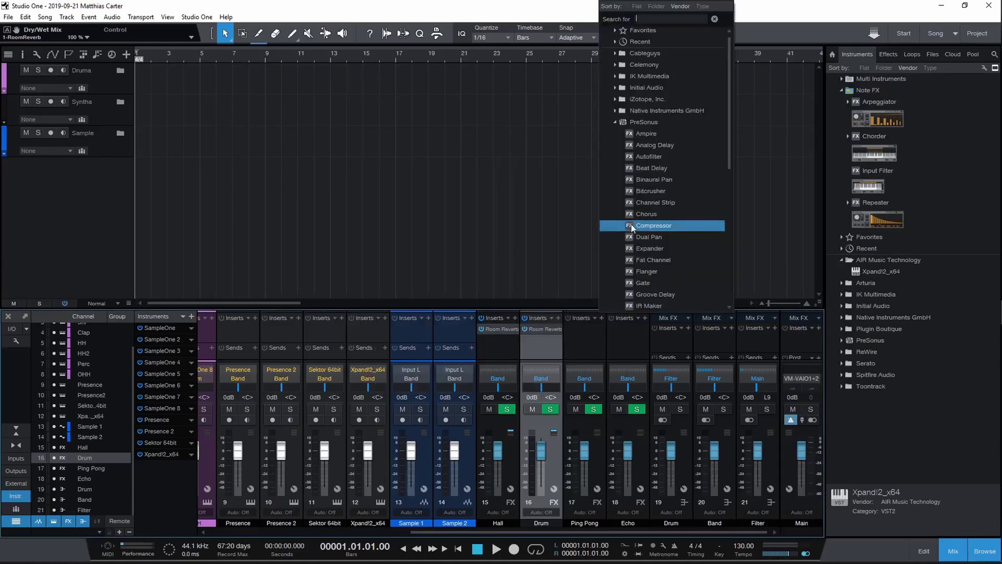
scroll(672, 246, "down", 3)
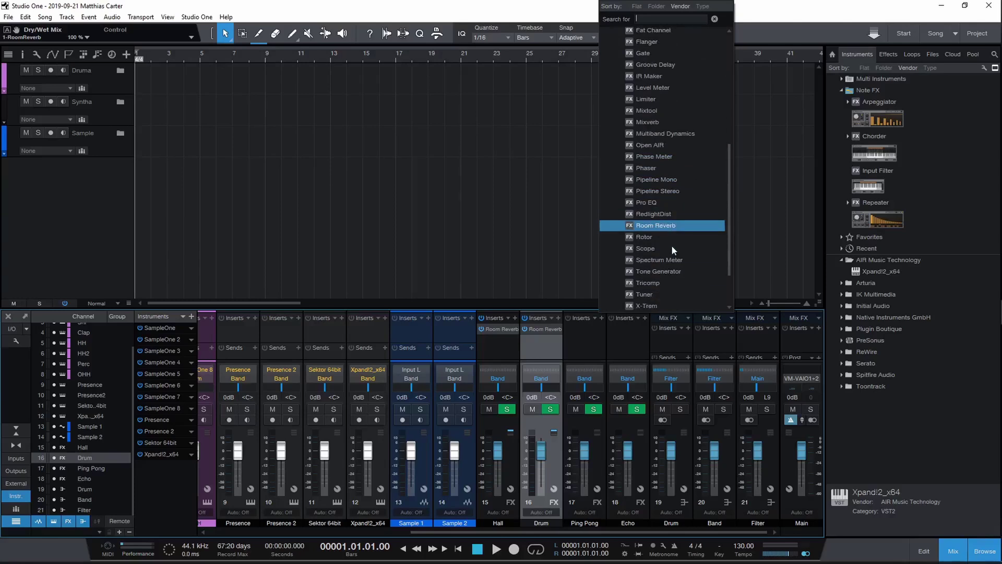
scroll(670, 243, "up", 1)
scroll(665, 198, "up", 2)
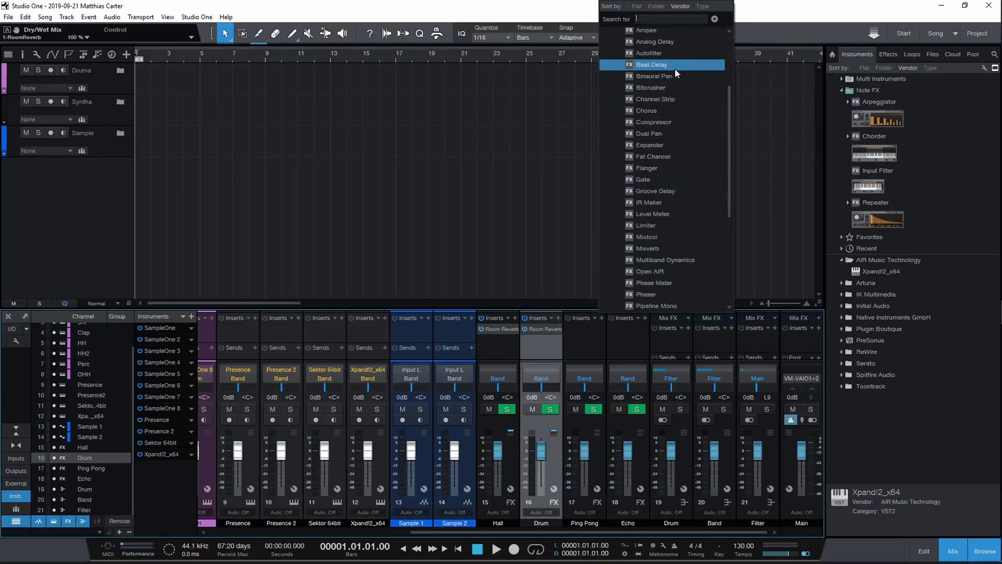
left_click(675, 69)
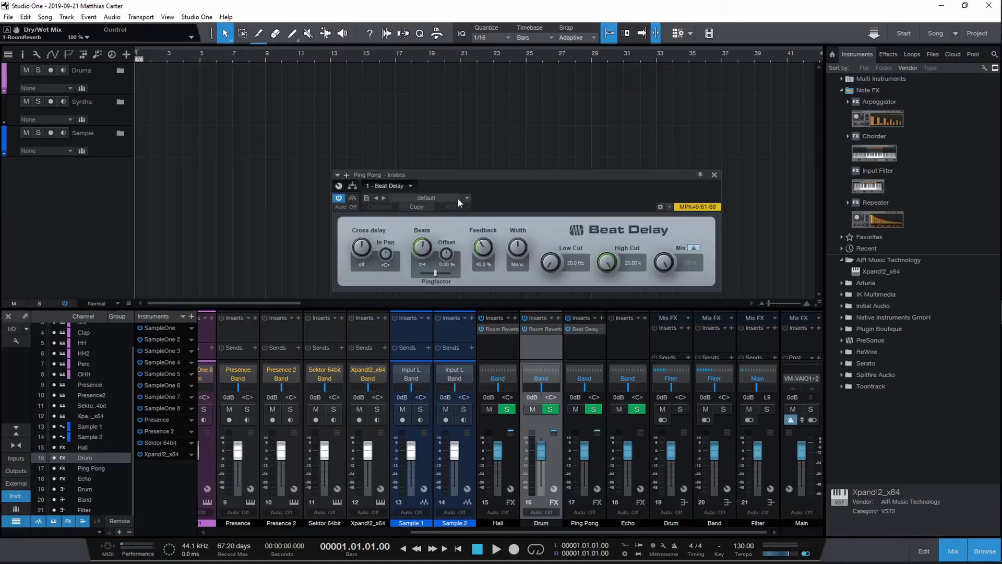
left_click(458, 199)
left_click(453, 220)
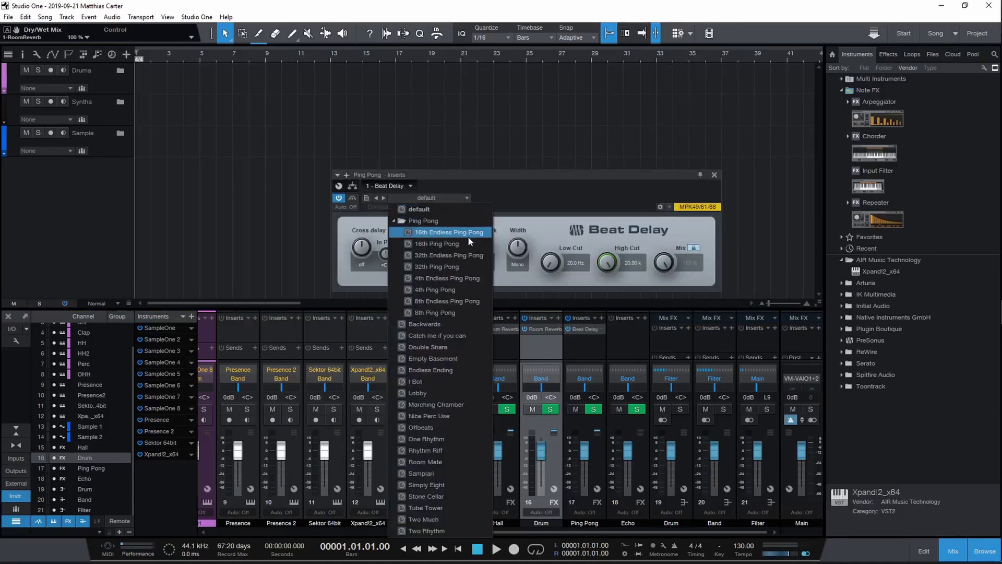
left_click(476, 313)
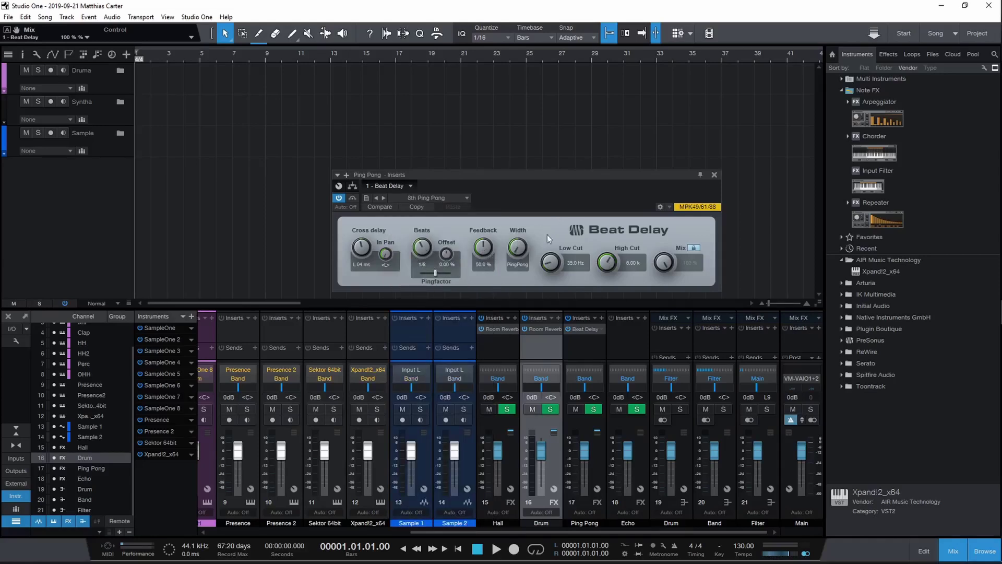
left_click(714, 175)
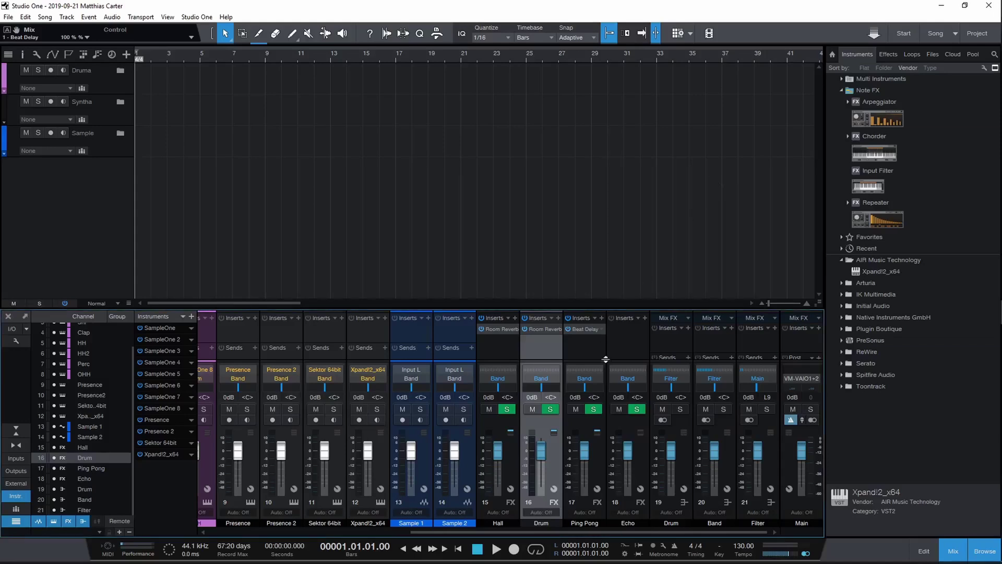
Step: Insert PreSonus Beat Delay on Echo with Feedback set to 50%
left_click(636, 336)
left_click(645, 318)
left_click(687, 258)
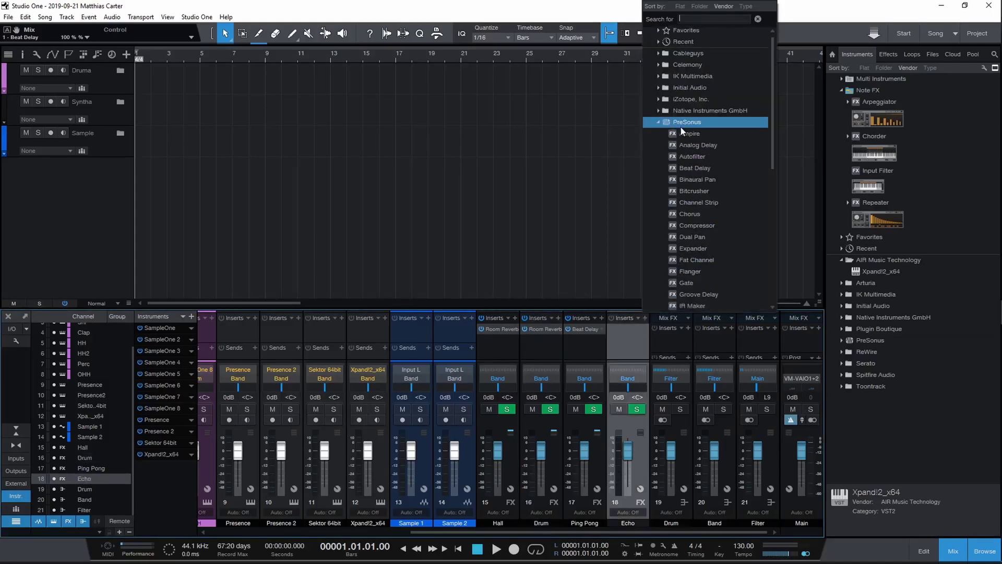
scroll(701, 195, "down", 1)
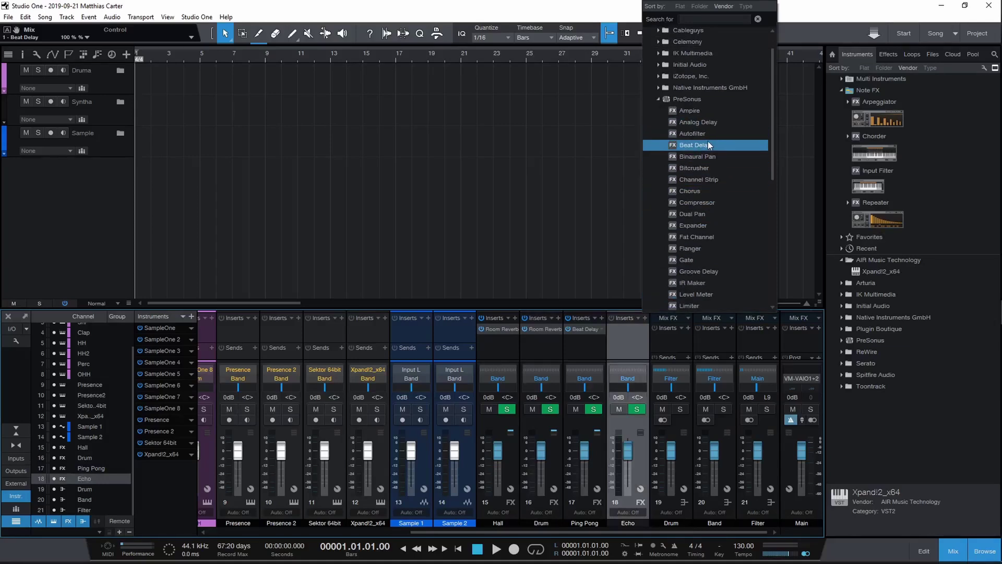
left_click(713, 147)
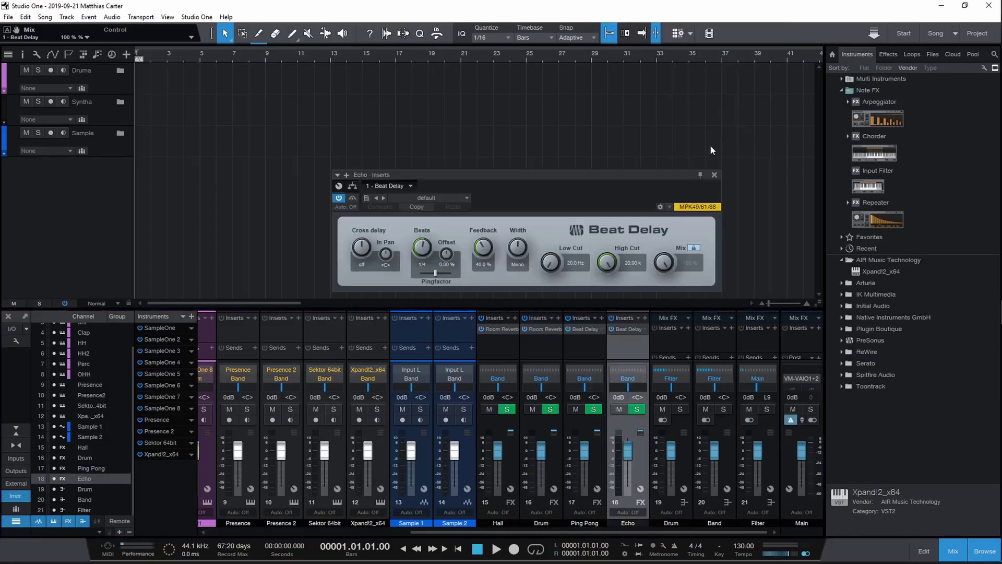
left_click(426, 199)
left_click_drag(490, 249, 488, 233)
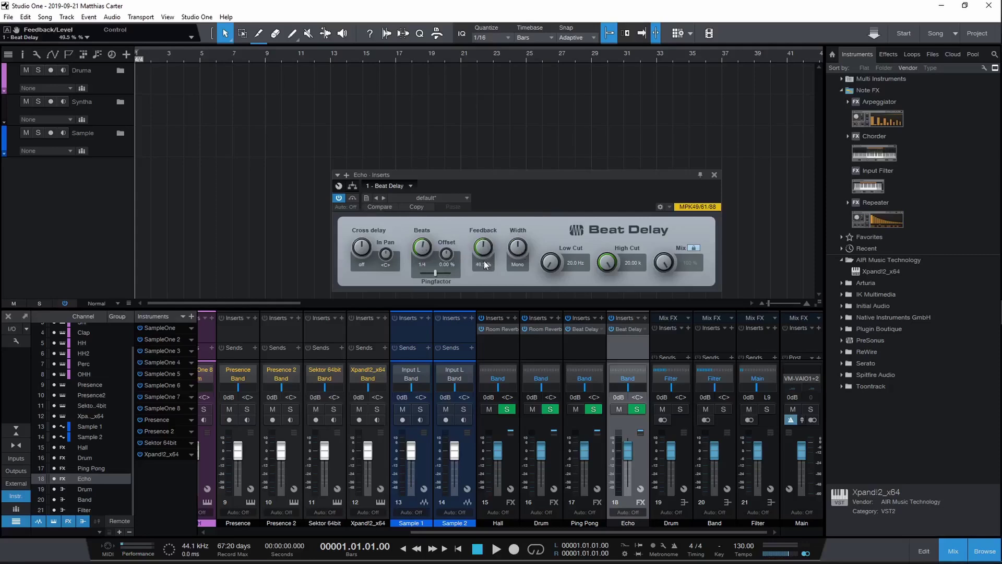
left_click(484, 264)
type("50%")
left_click(715, 174)
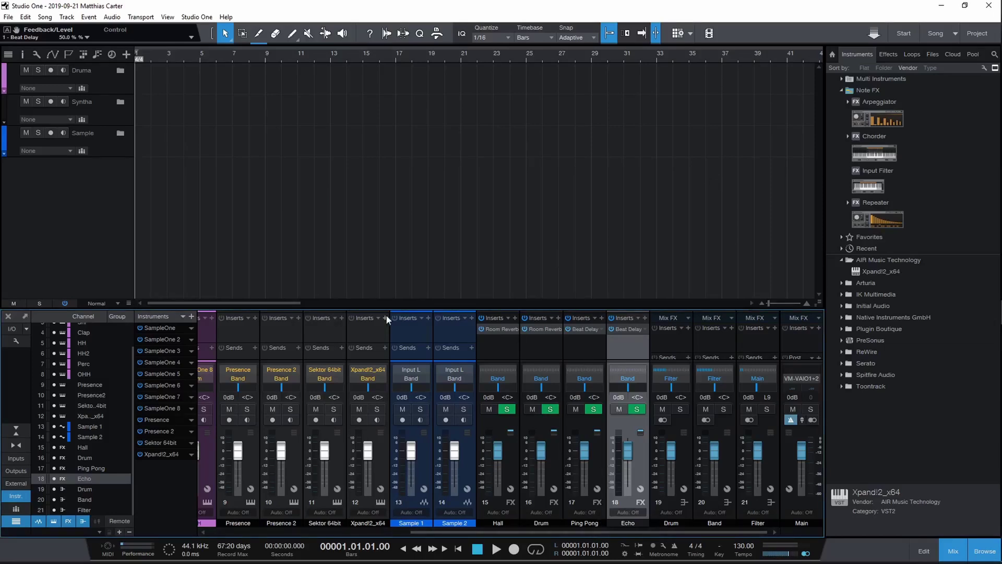
Step: Show input gain controls on the mixer channels and enlarge the mixer
left_click(26, 328)
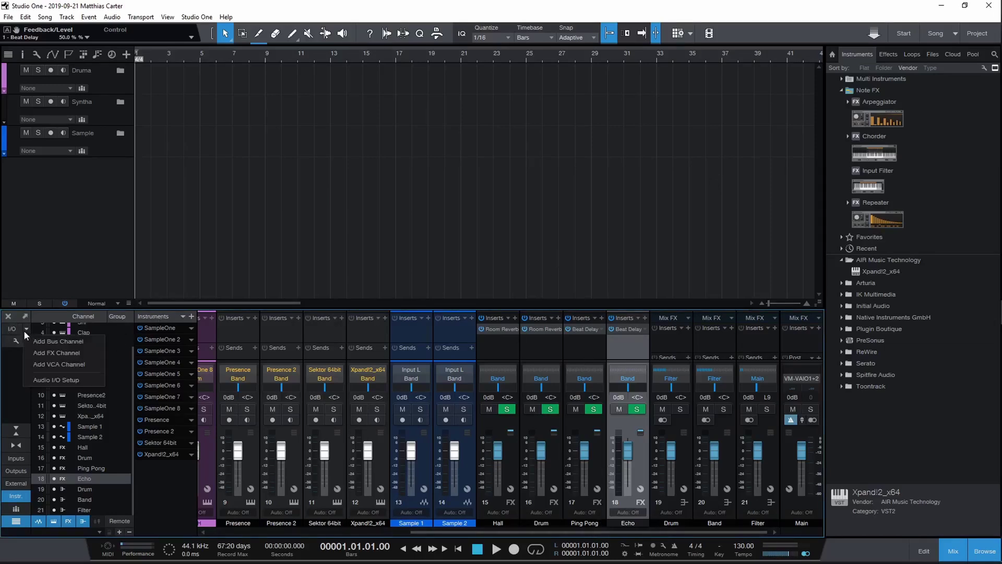
left_click(16, 334)
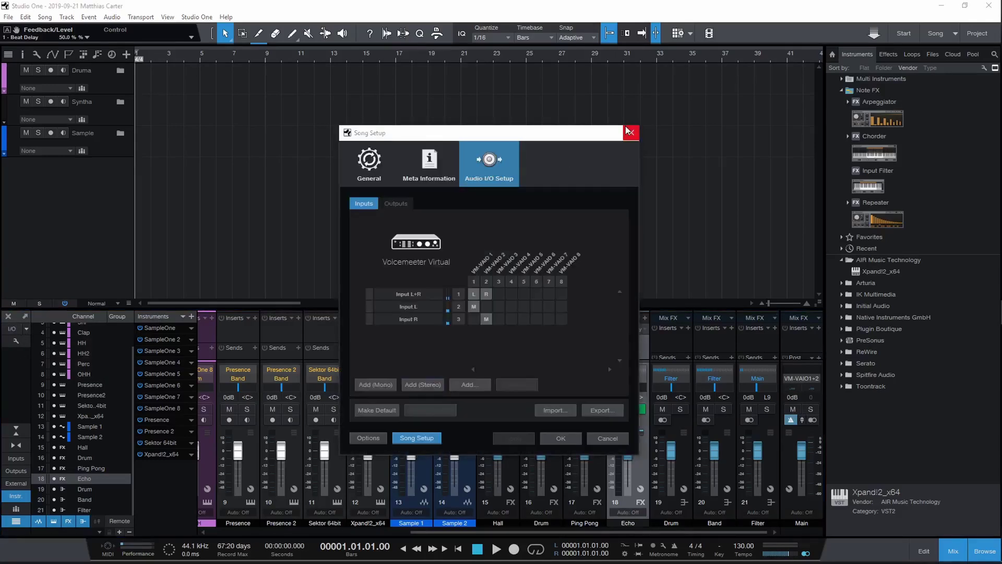
left_click(634, 134)
left_click(16, 341)
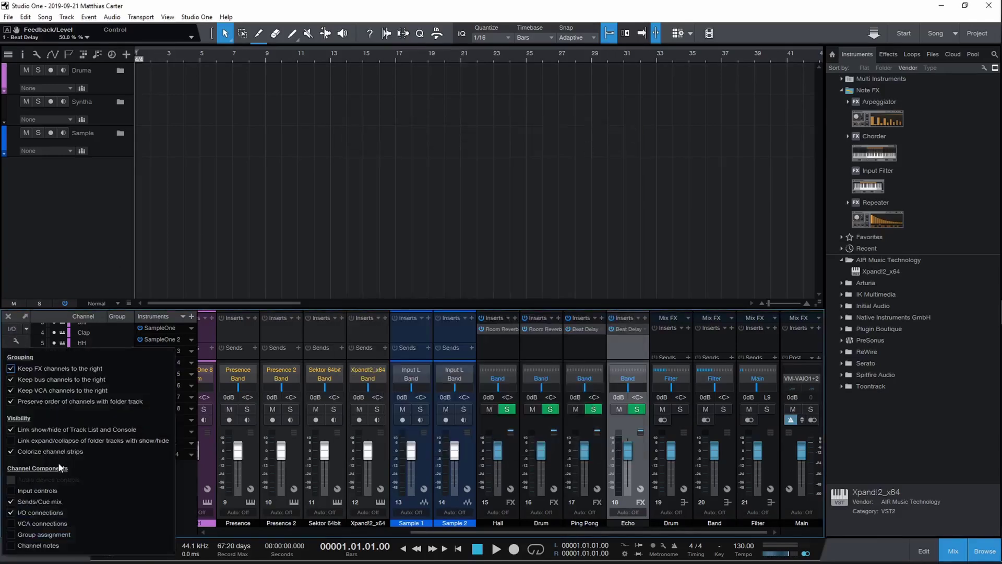
left_click(10, 490)
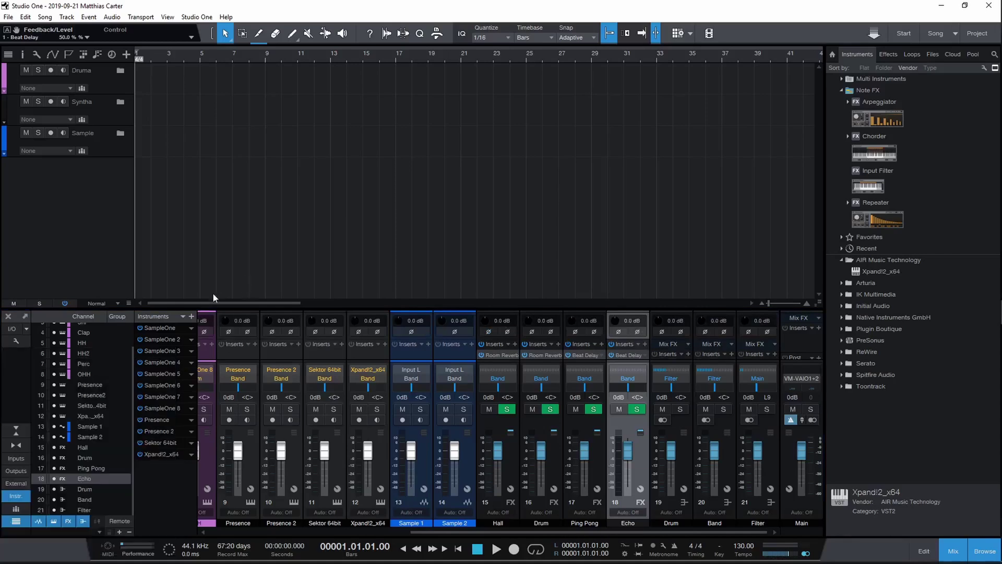
left_click_drag(358, 307, 358, 128)
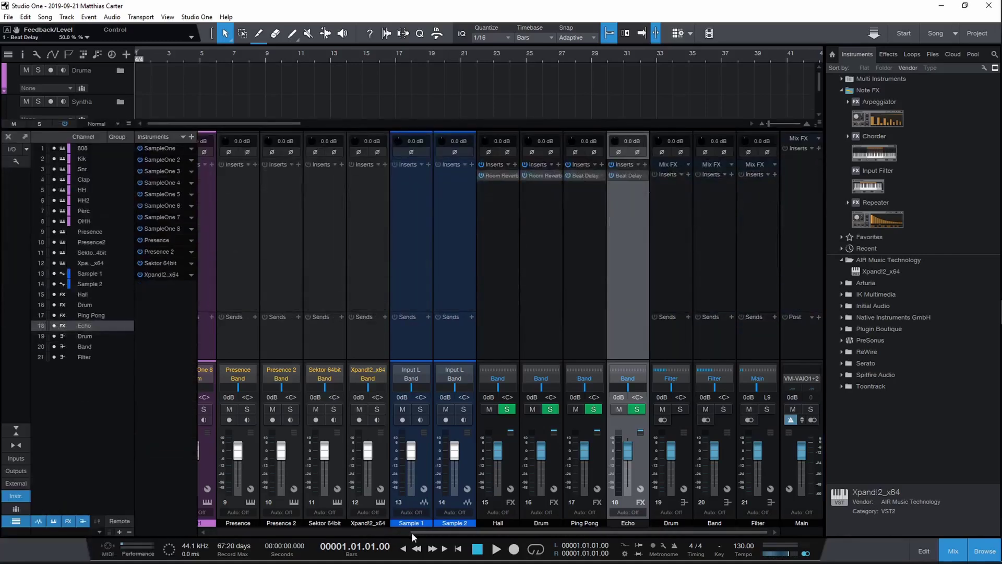
left_click_drag(415, 531, 127, 493)
Step: Lower input gain to -10.6 dB on the 808 and drum channels through OHH
left_click_drag(211, 143, 204, 159)
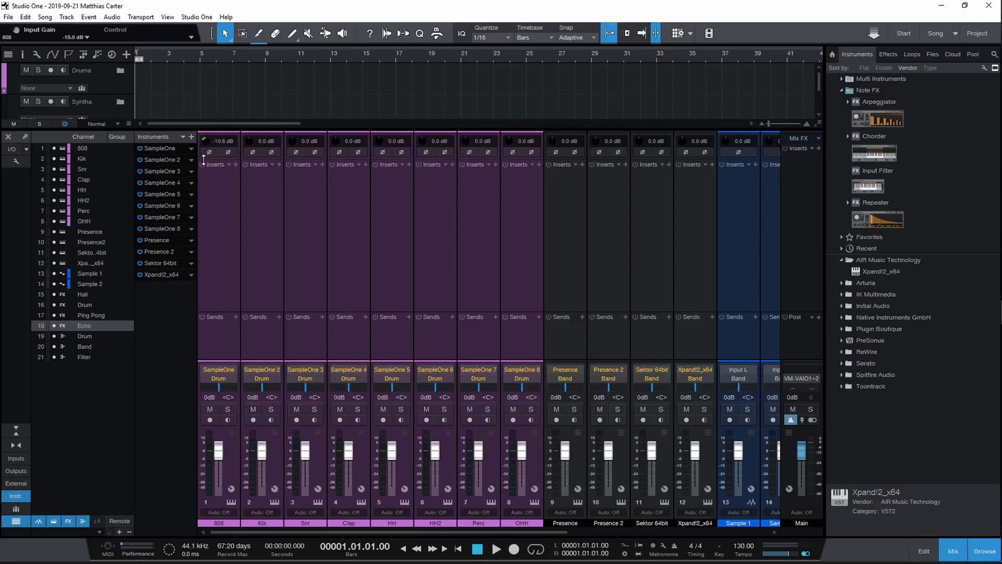
left_click(275, 184)
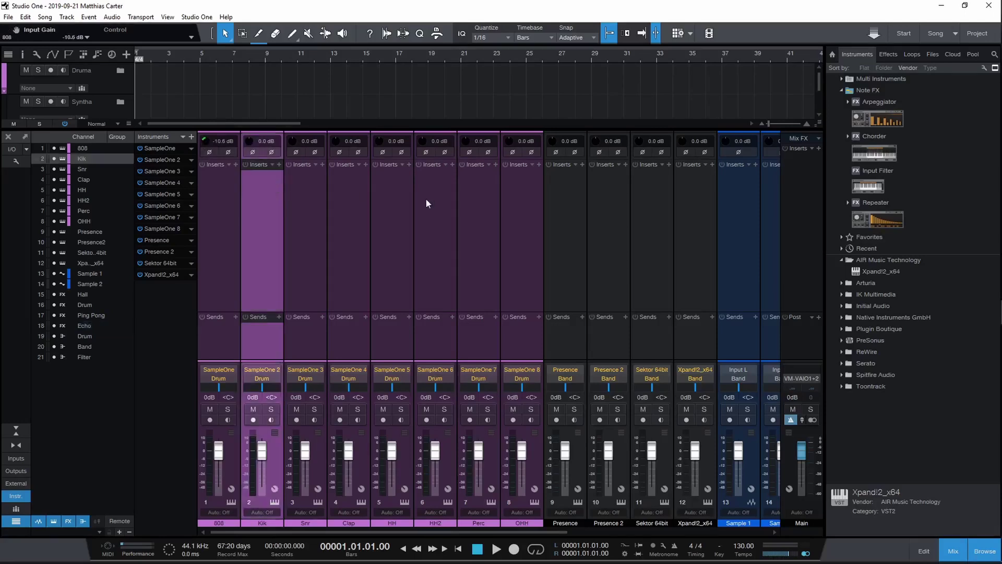
double_click(478, 203)
left_click(667, 230)
left_click(271, 196, "shift")
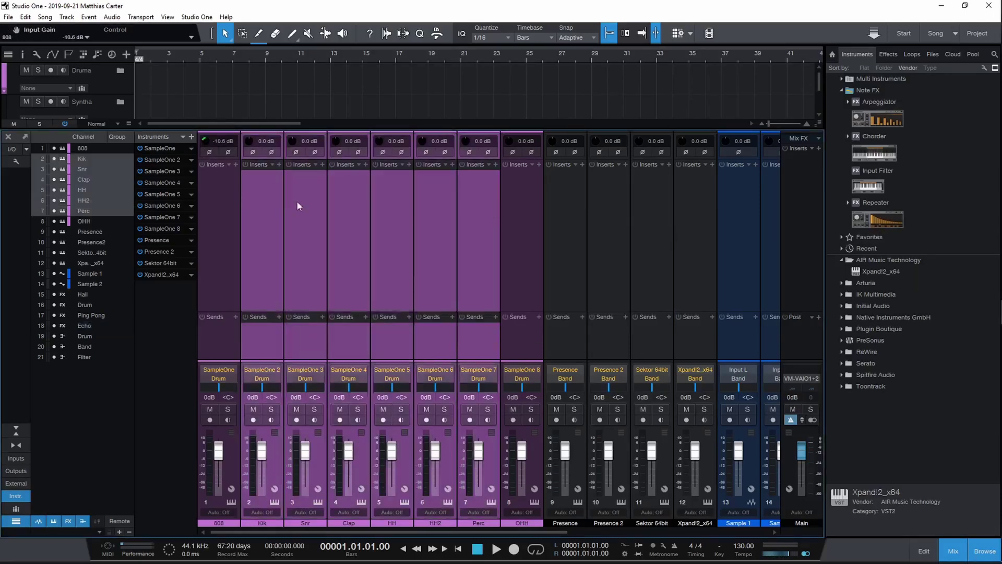
left_click(524, 214, "shift")
left_click_drag(506, 143, 498, 153)
Step: Set input gain to -10.6 dB on channels 9–14, Presence through Sample 2
left_click(565, 235)
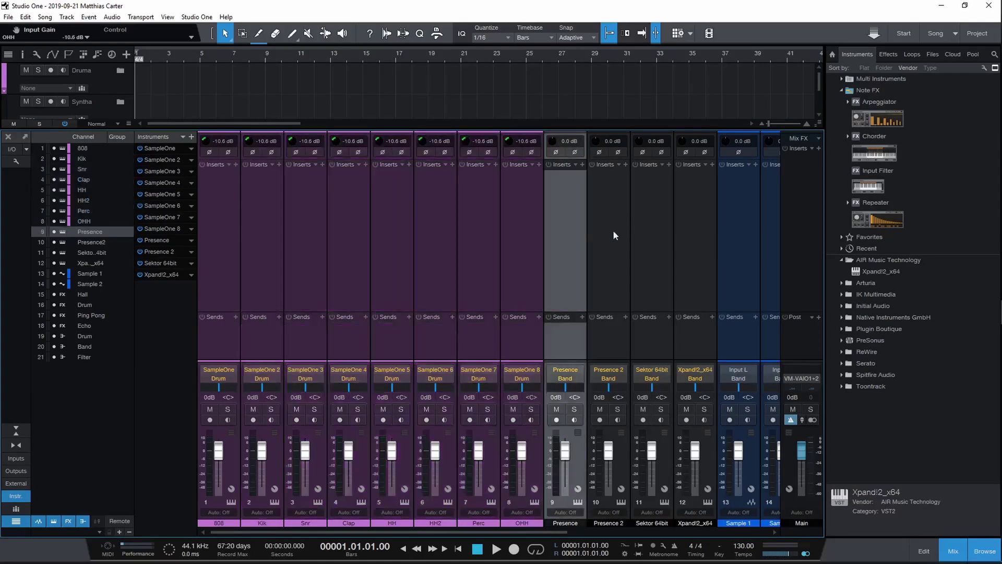
left_click_drag(454, 531, 578, 530)
left_click(566, 242, "shift")
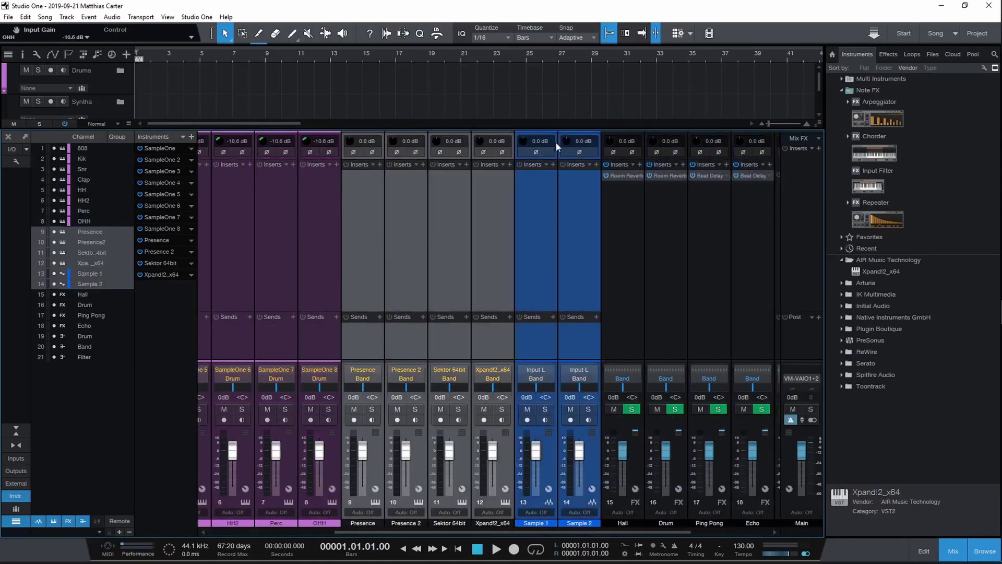
left_click_drag(563, 144, 554, 156)
left_click(681, 312)
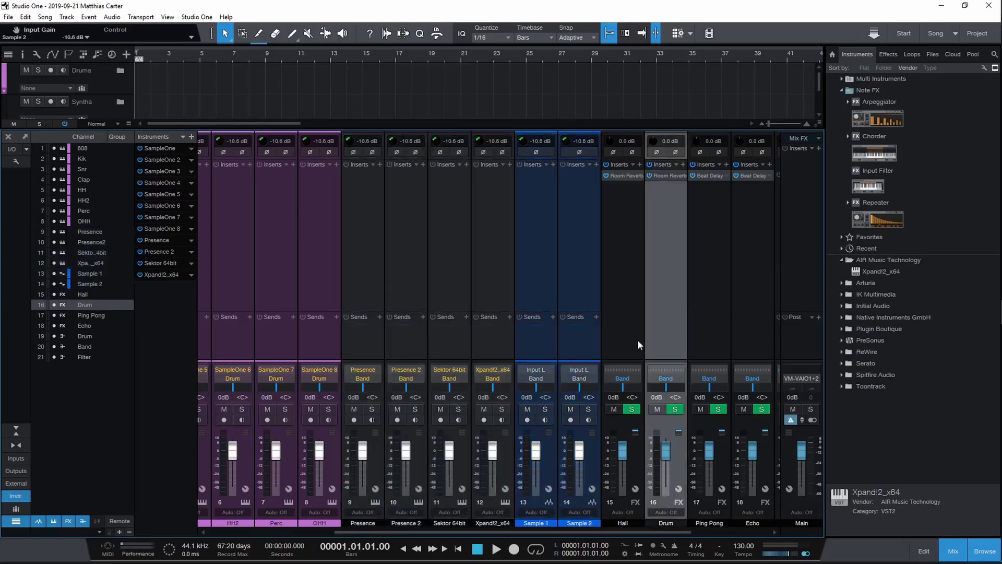
left_click(565, 239)
scroll(735, 509, "right", 3)
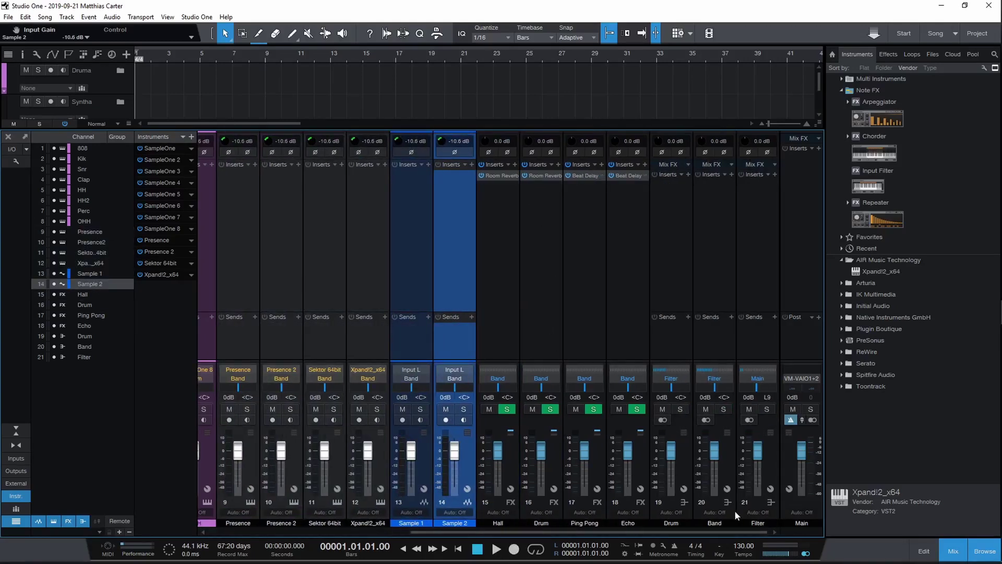
Step: Add a bus channel after Filter and start renaming it filterbypass
left_click(743, 283)
left_click(703, 293)
left_click(744, 286)
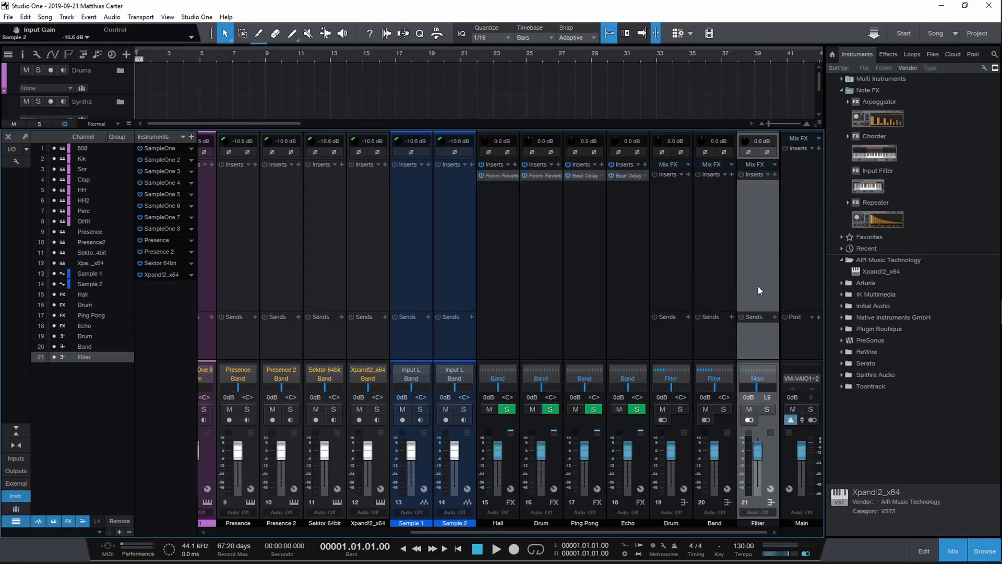
right_click(744, 283)
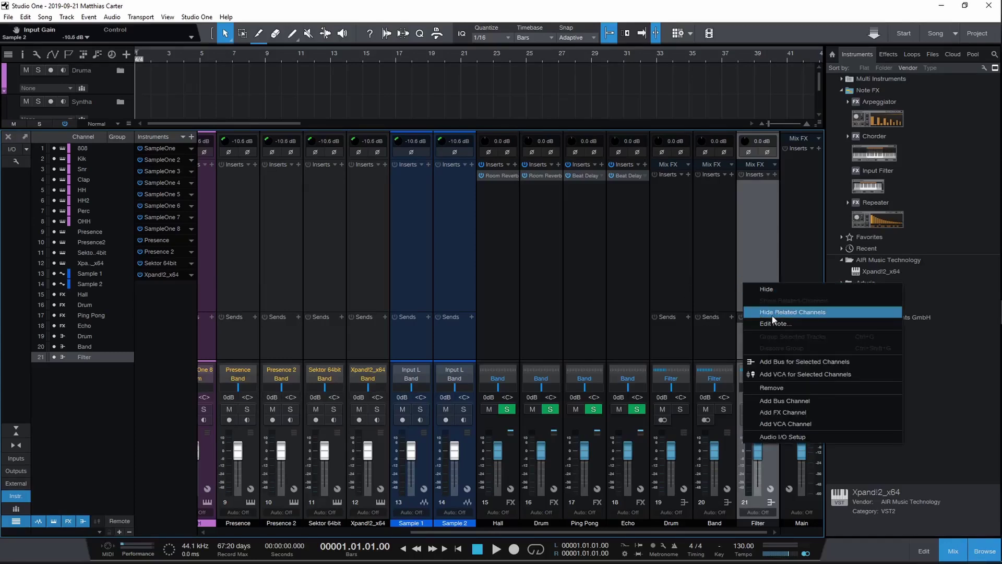
left_click(786, 401)
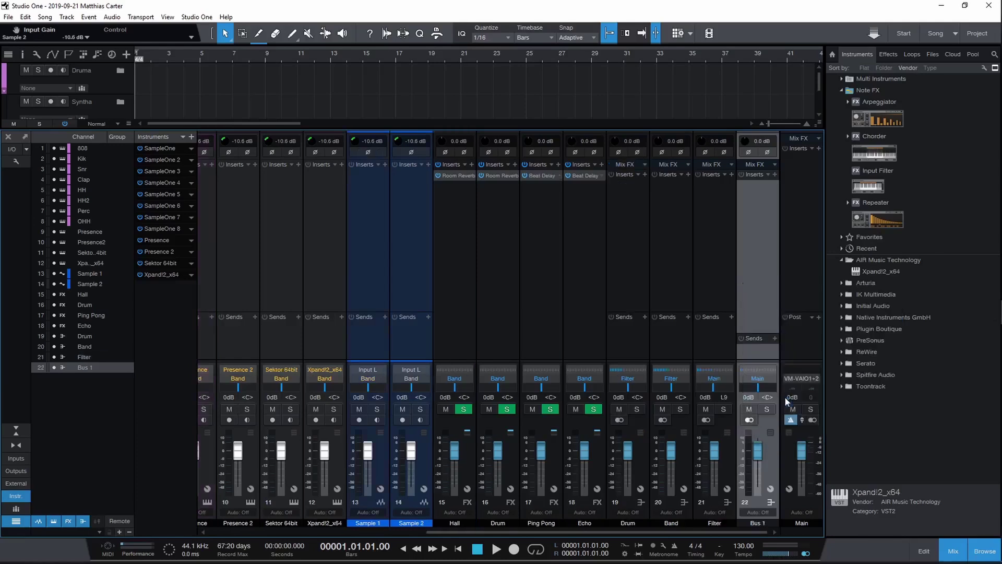
double_click(751, 523)
type("filterbypasss")
Step: Fix the bus name to filterbypass and add another bus named Mix Bus
key("BackSpace")
key("Return")
right_click(765, 251)
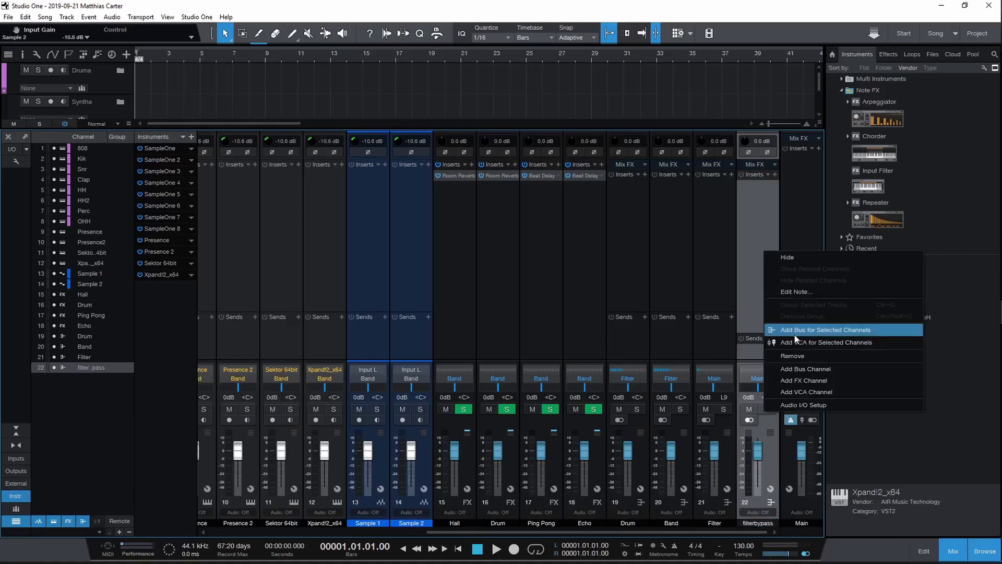
left_click(799, 367)
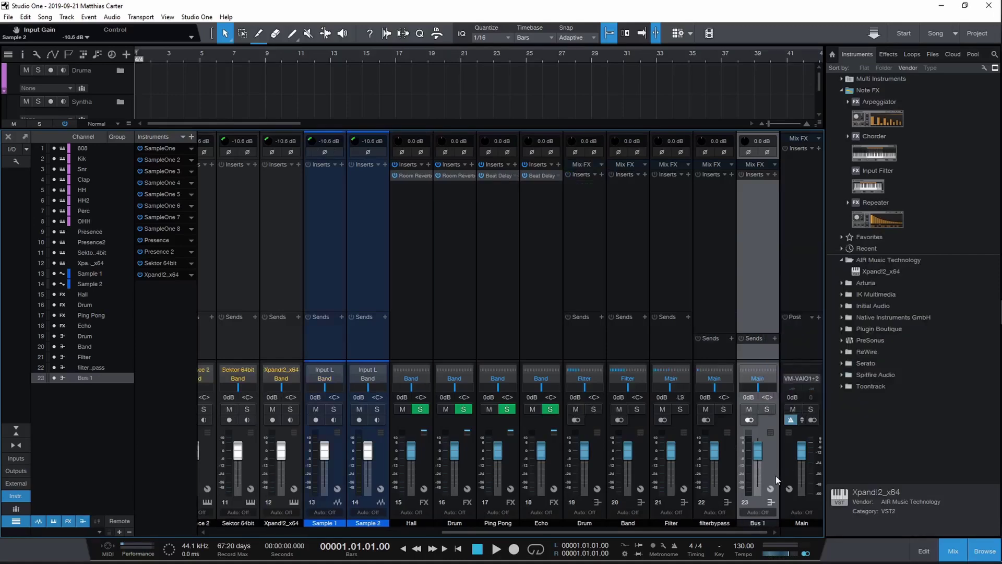
double_click(758, 523)
type("Mix Bus")
key("Return")
Step: Route filterbypass and Filter into Mix Bus, centering Filter's pan
left_click(720, 368)
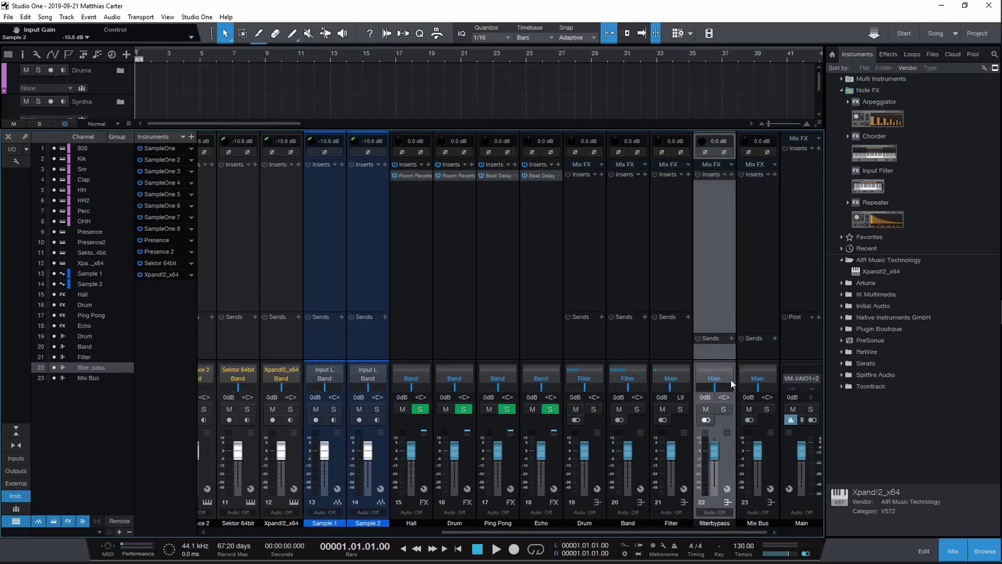
left_click(729, 380)
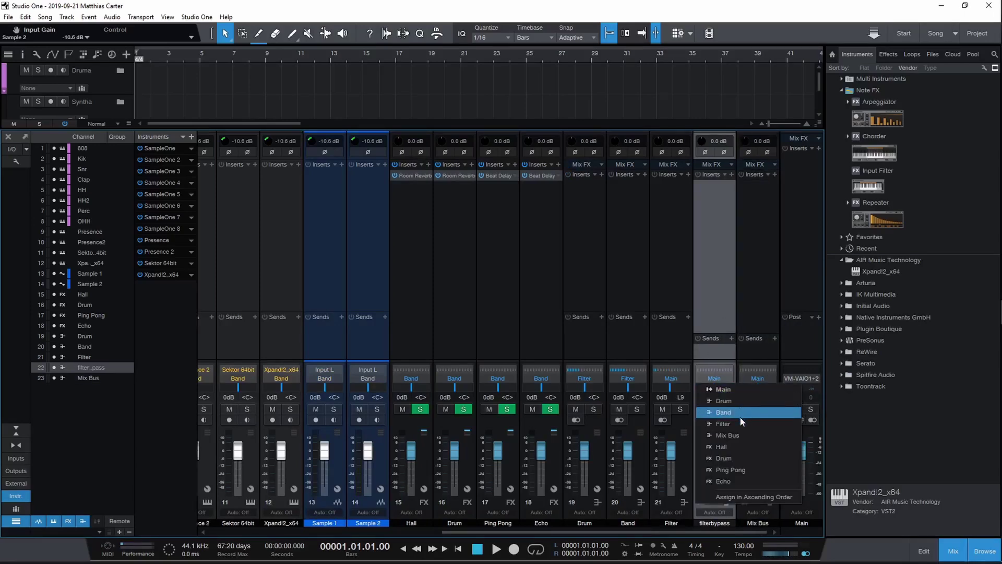
left_click(741, 434)
left_click_drag(681, 385, 683, 392)
double_click(683, 398)
type("c")
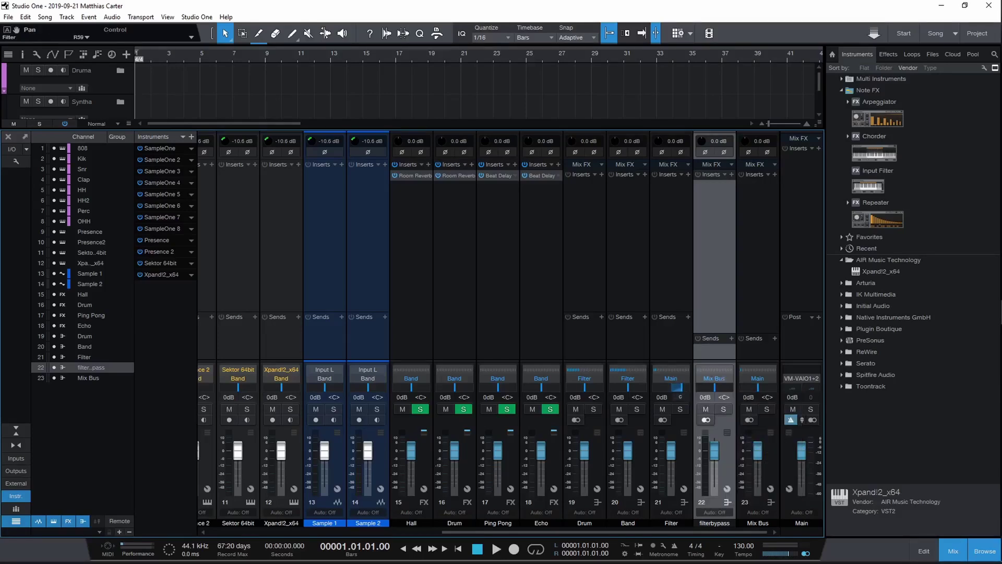
key("Return")
left_click(664, 378)
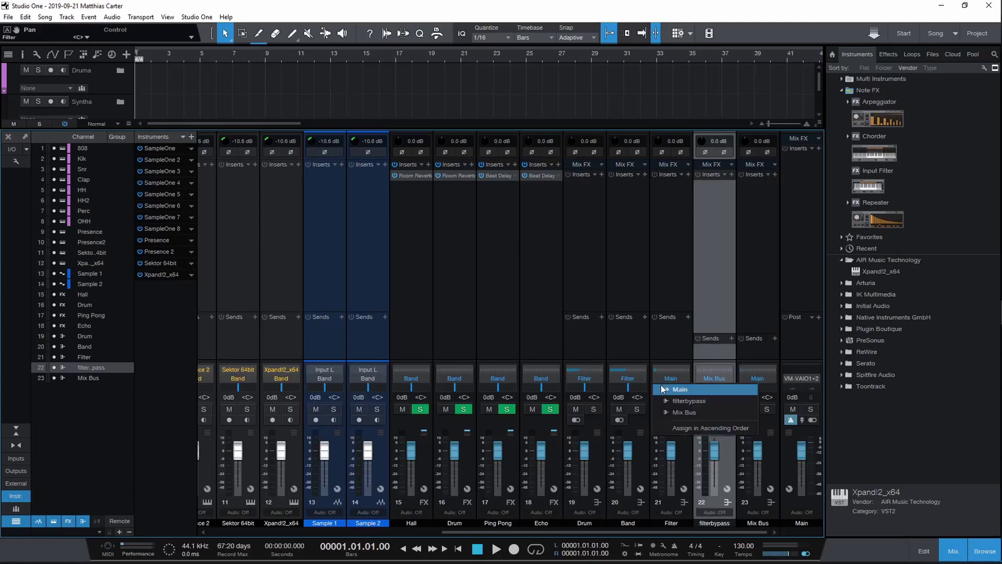
left_click(678, 407)
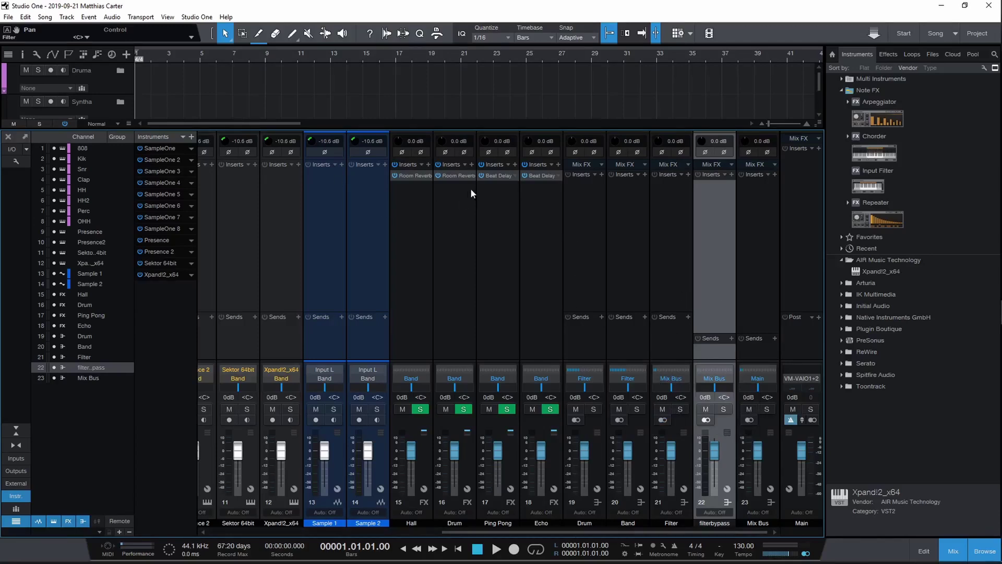
Step: Add Ampire as the first insert on the Band bus and close its window
left_click(644, 181)
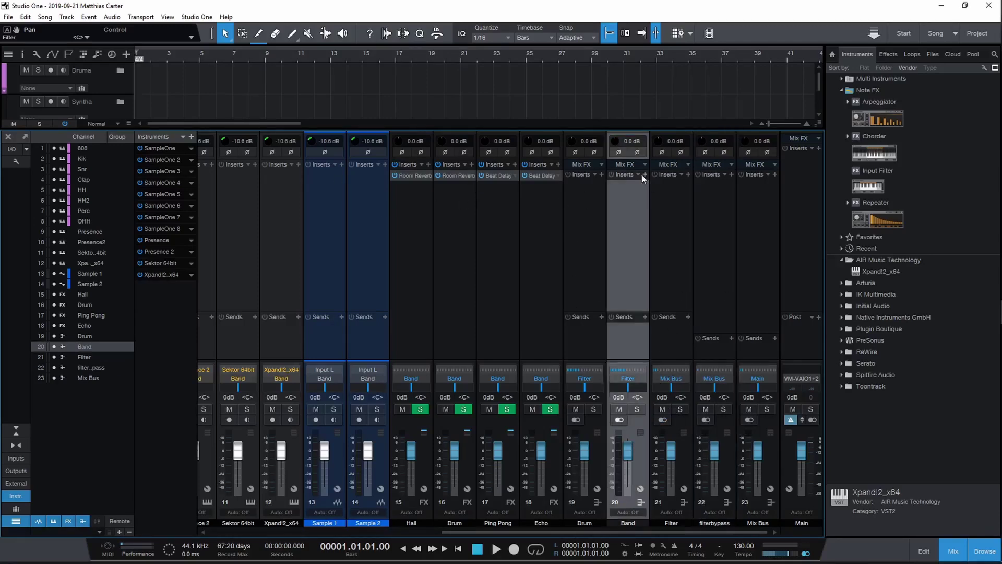
left_click(641, 174)
left_click(652, 257)
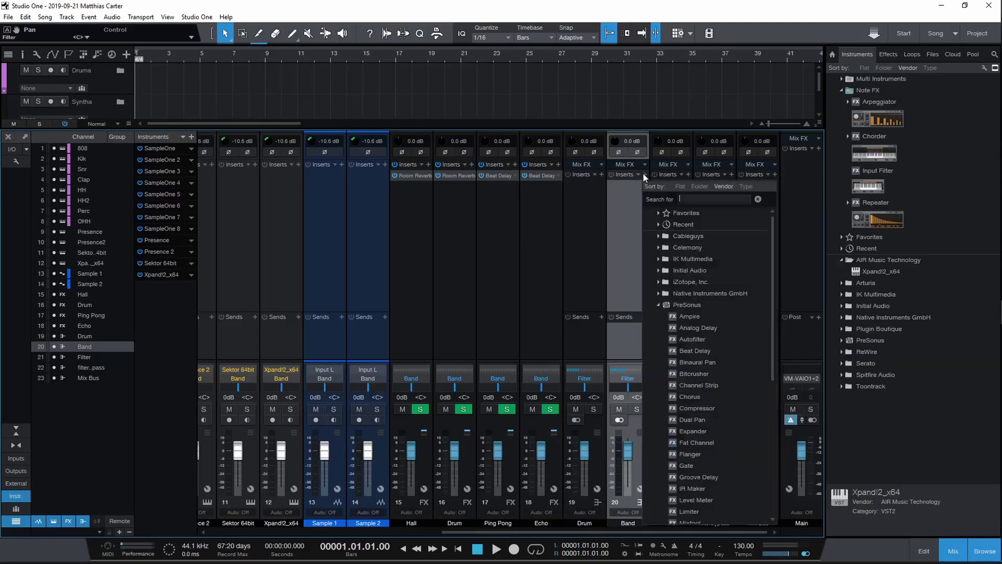
scroll(681, 312, "down", 2)
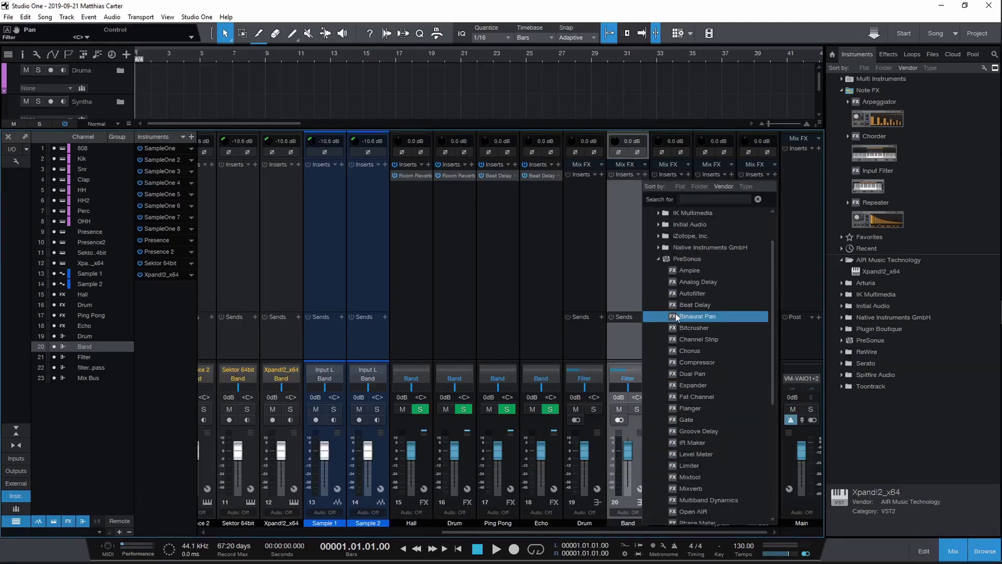
left_click(679, 271)
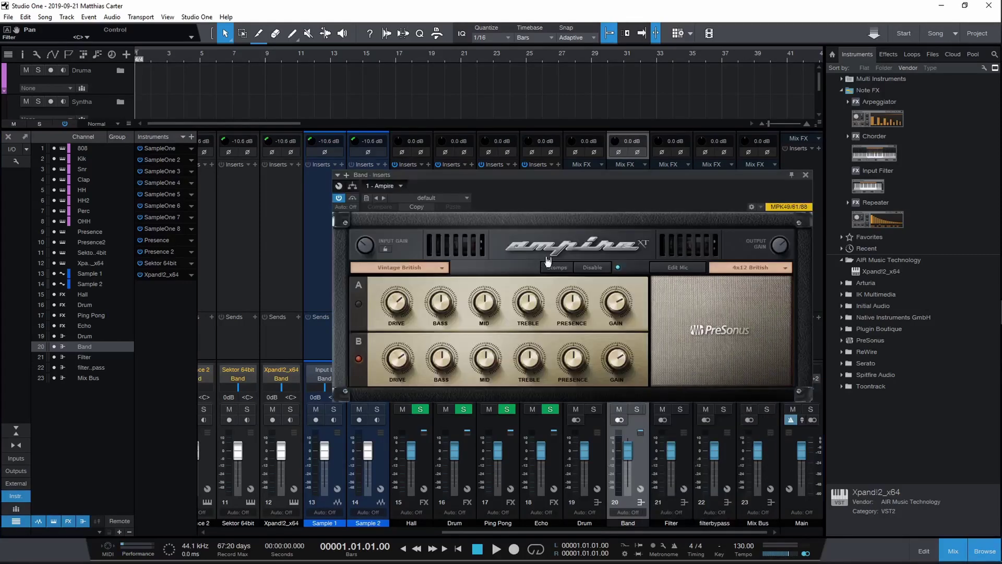
left_click_drag(563, 176, 552, 174)
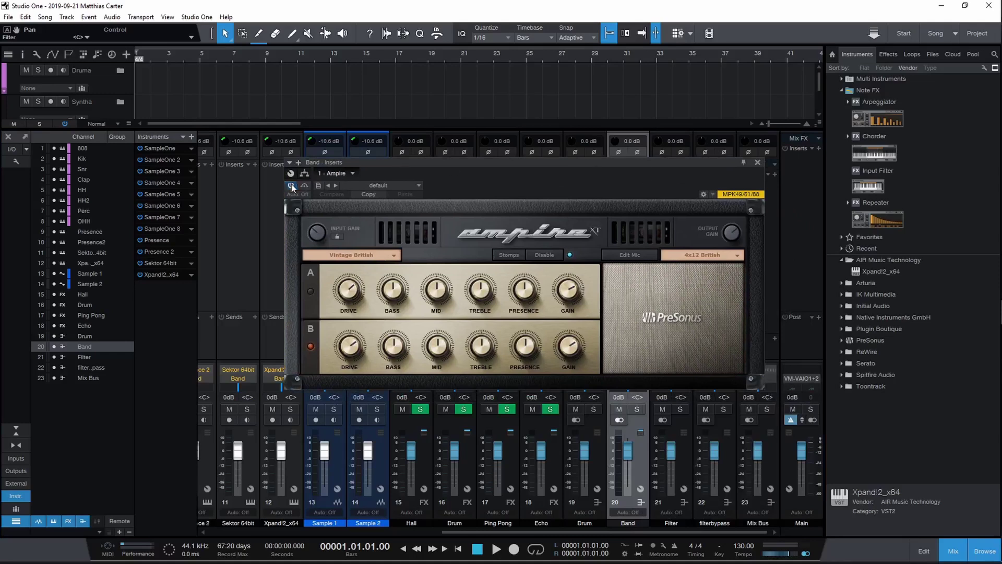
left_click(757, 162)
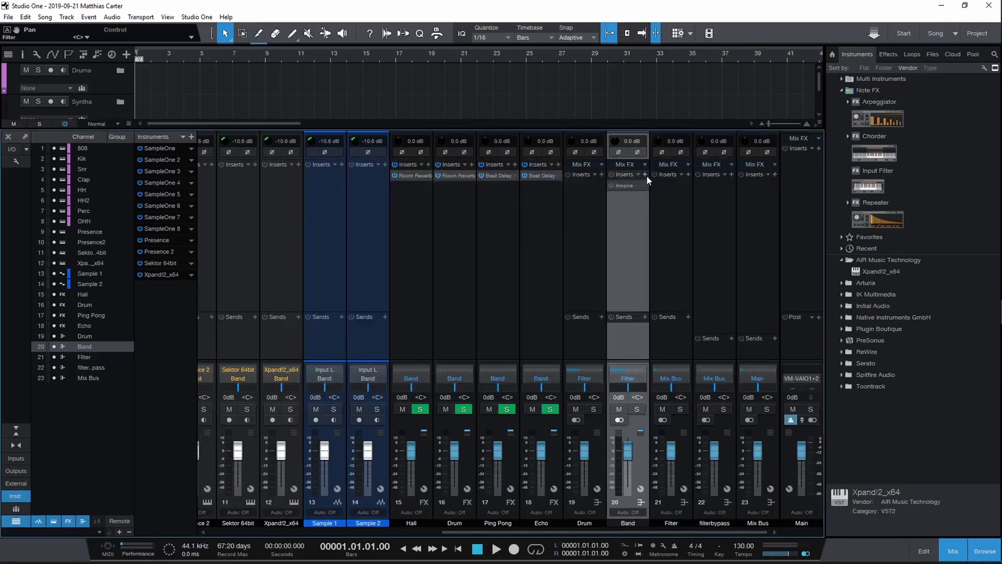
Step: Add Room Reverb as Band's second insert and close its window
left_click(645, 174)
scroll(732, 417, "down", 2)
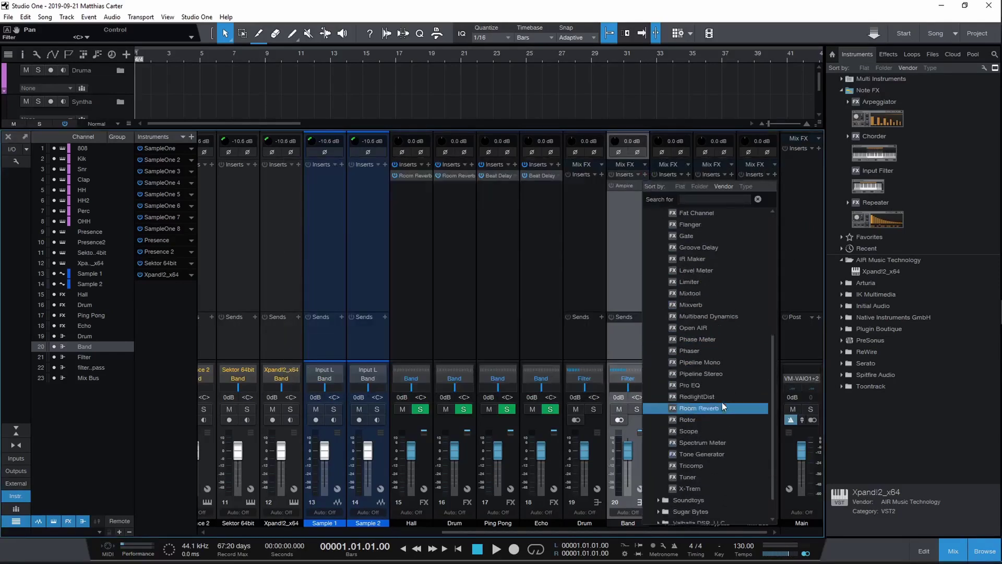
left_click(699, 453)
left_click(616, 162)
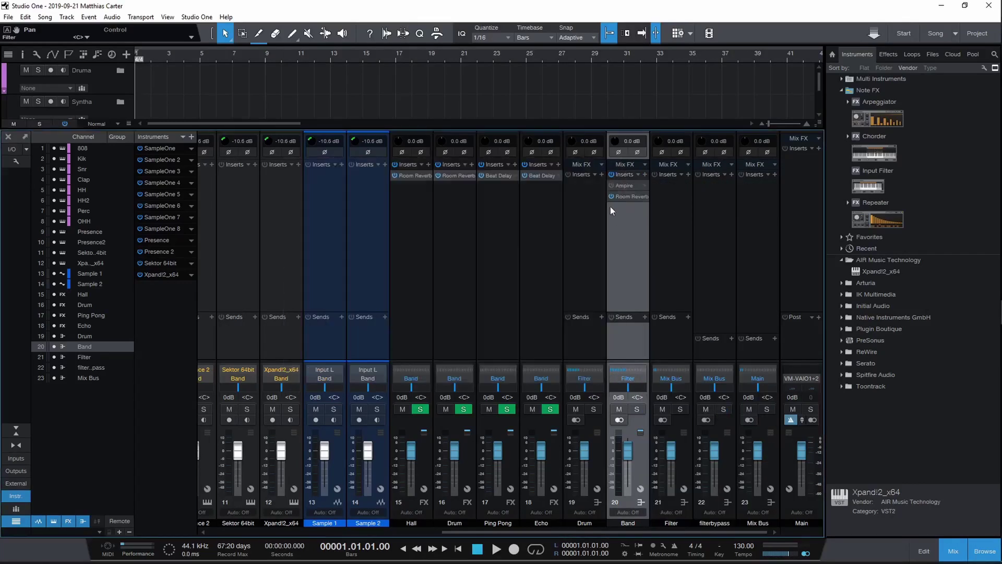
Step: Add Pro EQ as Band's third insert and close its window
left_click(645, 174)
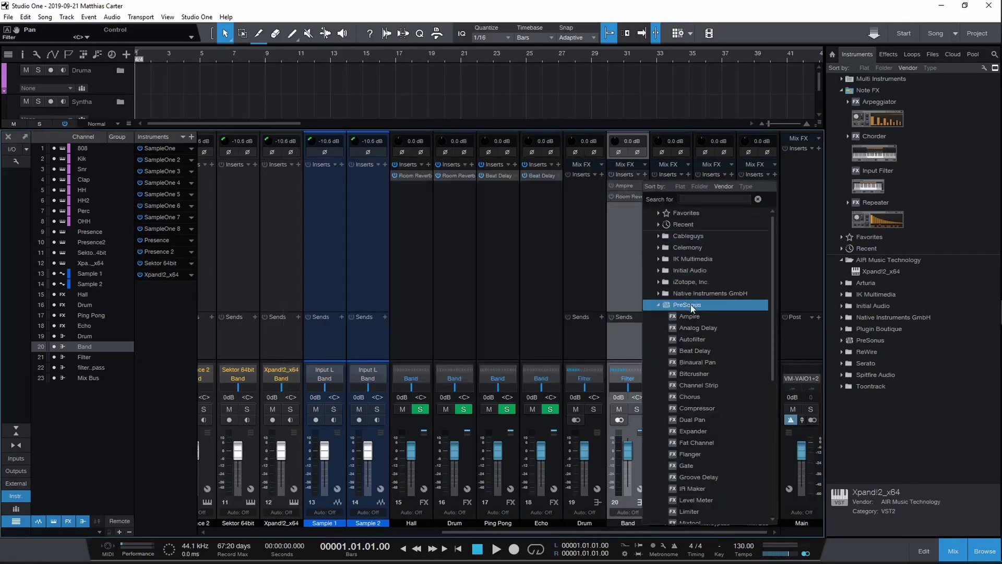
scroll(705, 355, "down", 2)
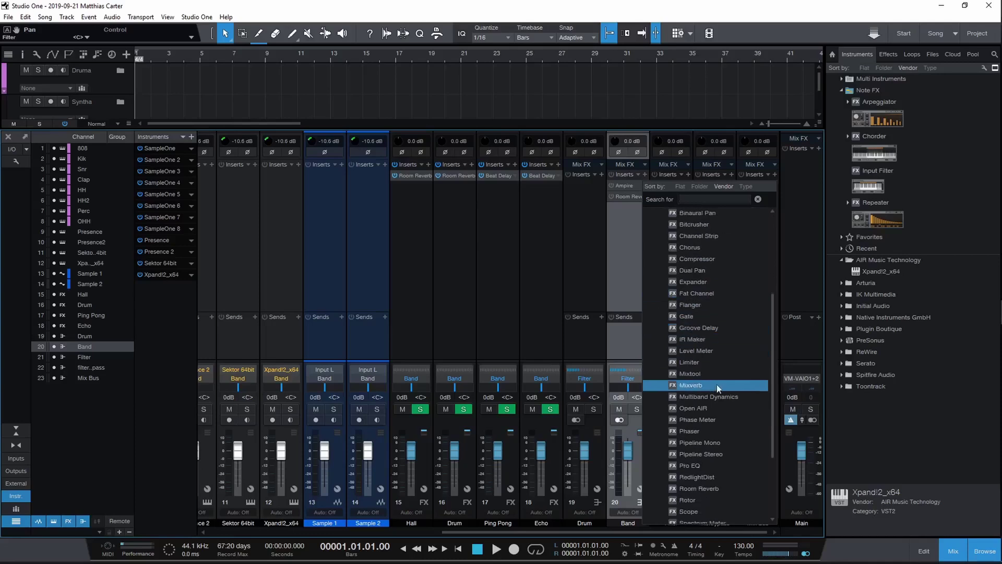
left_click(711, 462)
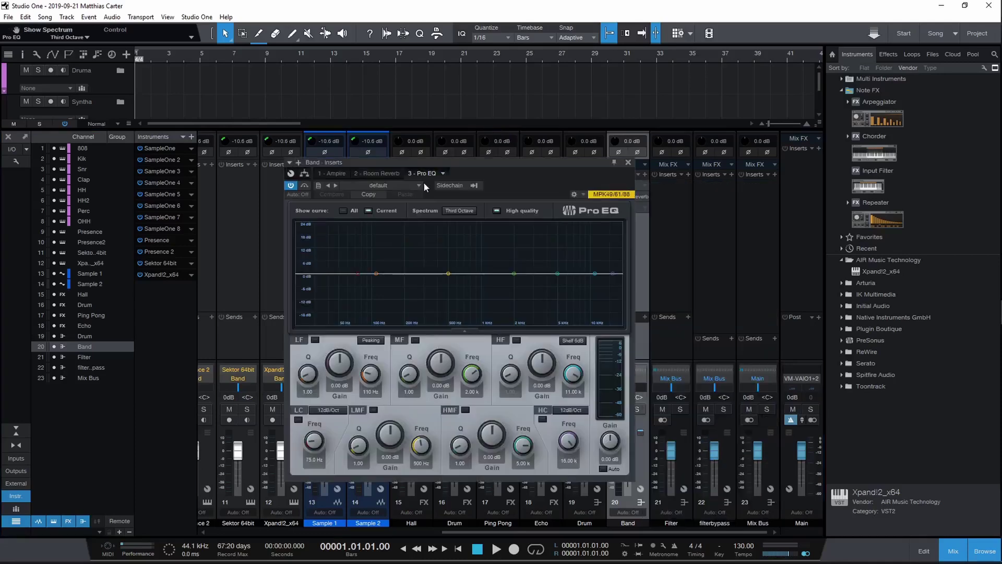
left_click(621, 162)
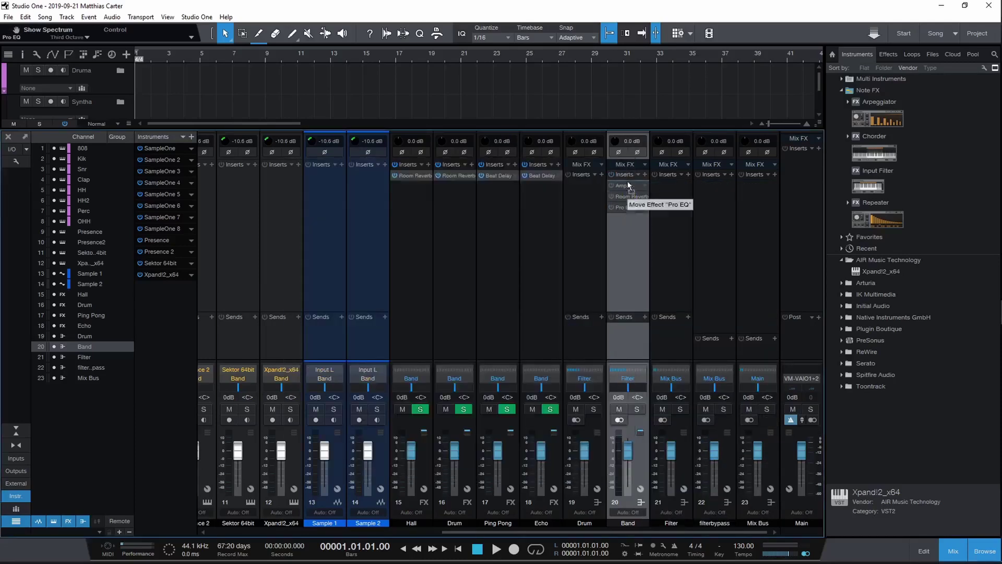
Step: Move Pro EQ to the top of Band's inserts, then add Open AIR below Ampire
left_click_drag(630, 178, 629, 183)
left_click(646, 184)
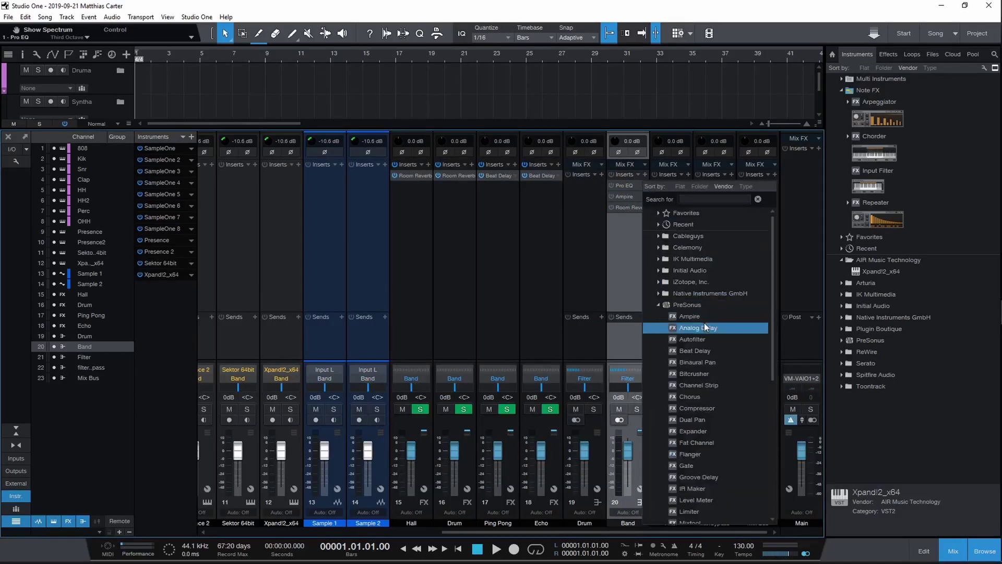
scroll(709, 418, "down", 3)
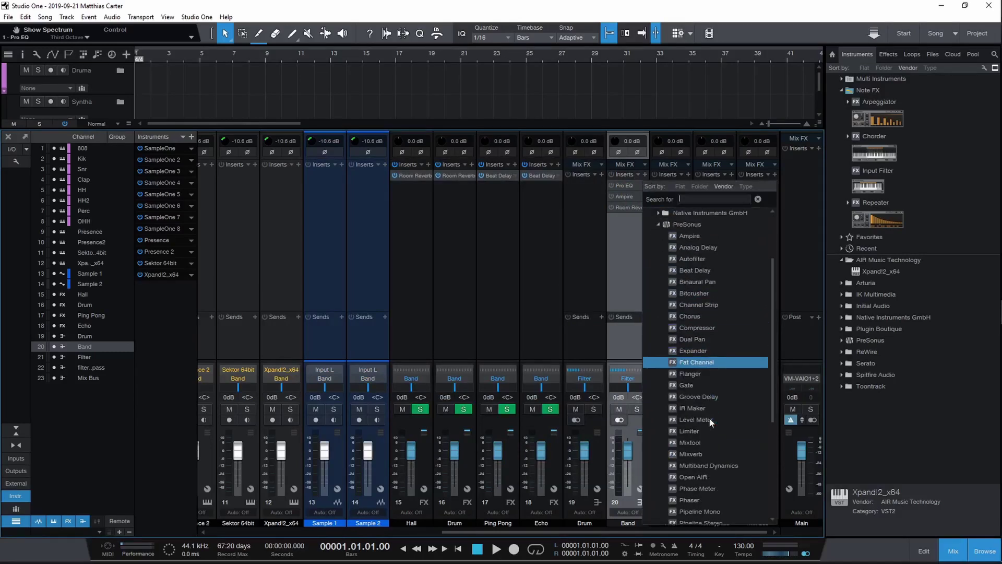
left_click(709, 427)
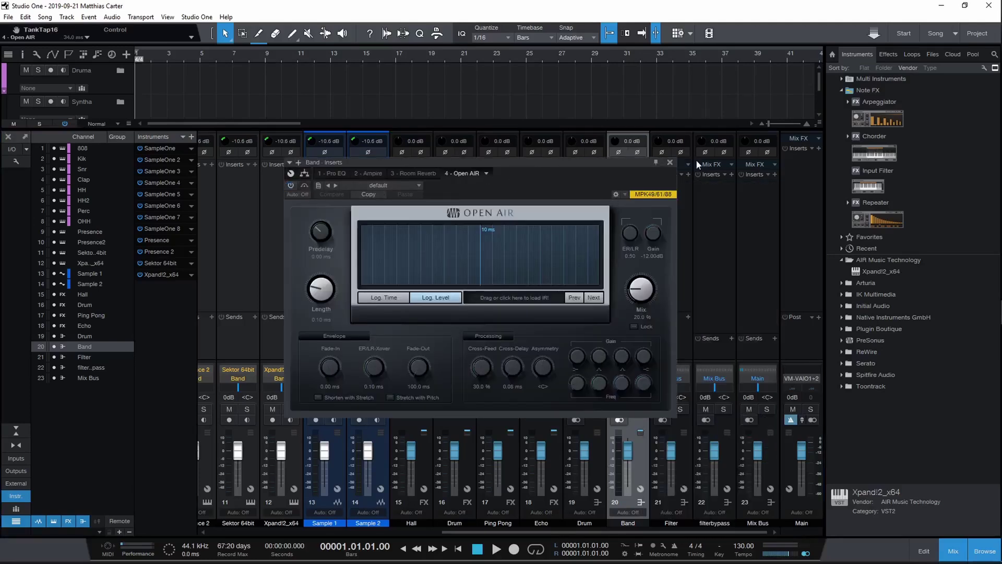
left_click(670, 162)
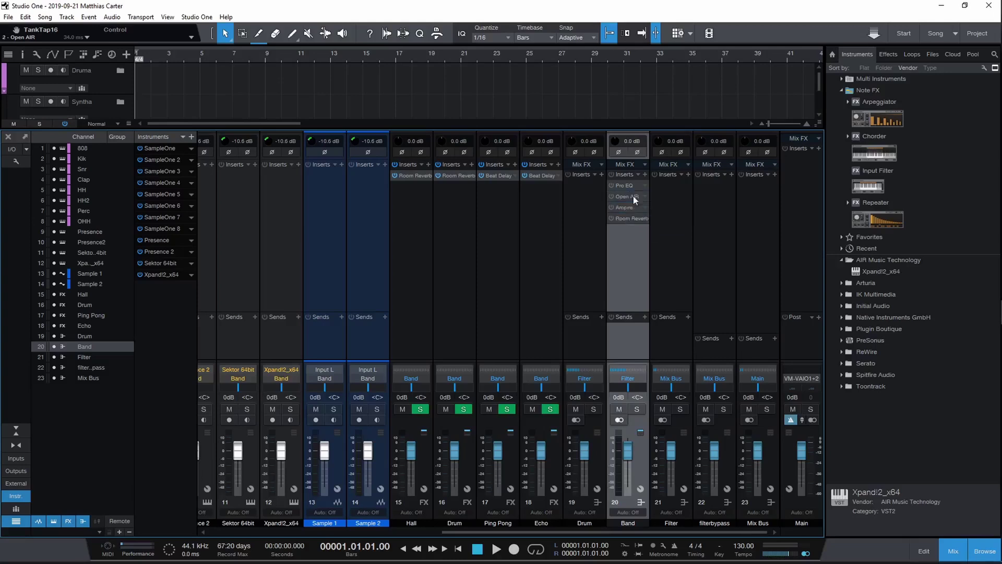
left_click_drag(628, 207, 627, 225)
Step: Remove the Room Reverb insert from the Band bus
left_click(645, 219)
left_click(670, 327)
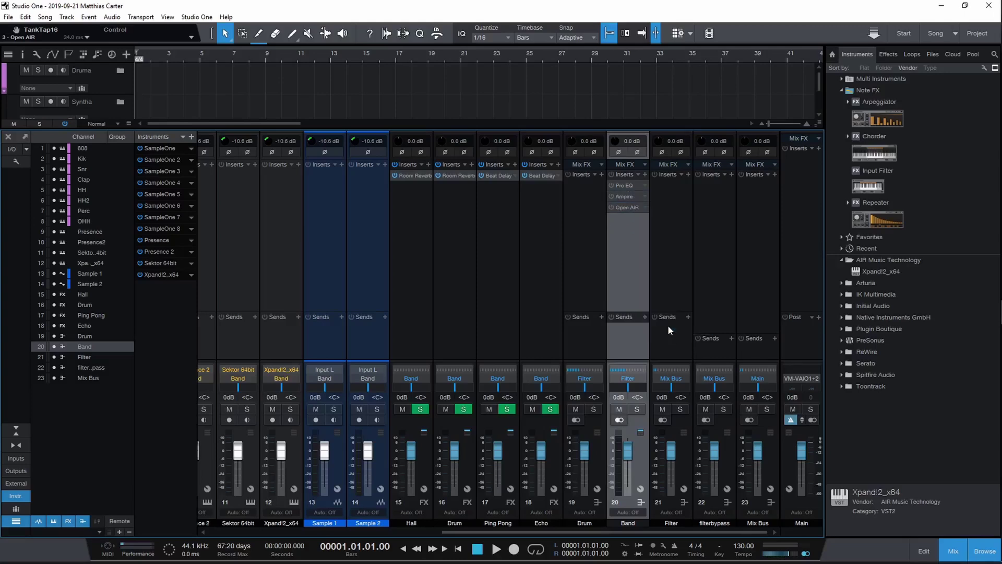
left_click(644, 186)
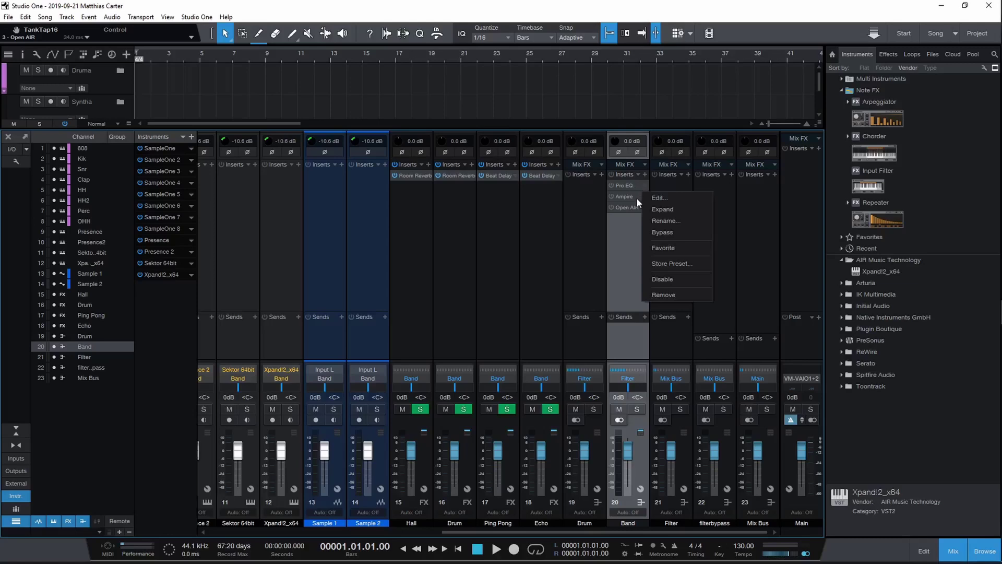
left_click(631, 242)
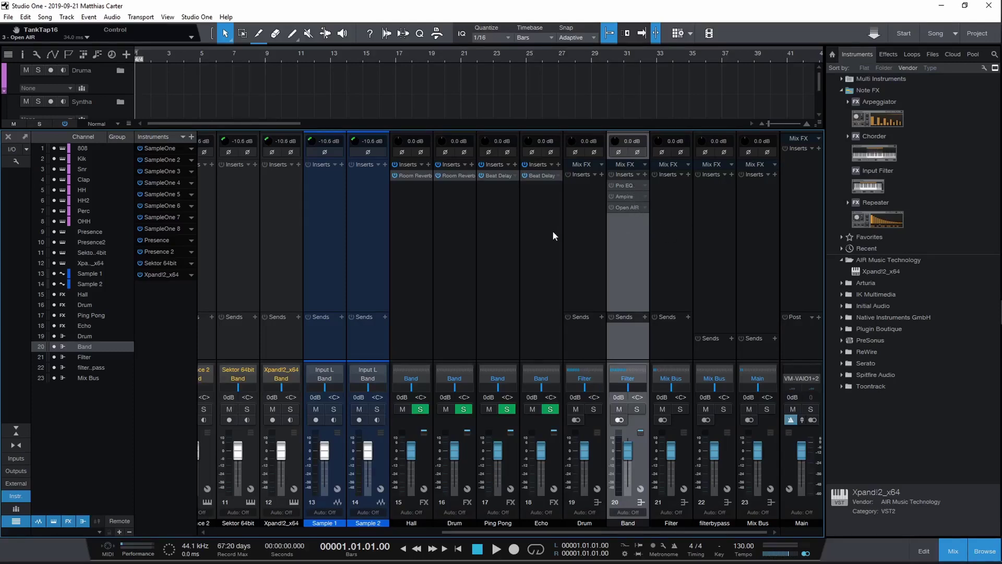
left_click(532, 290)
left_click(298, 317)
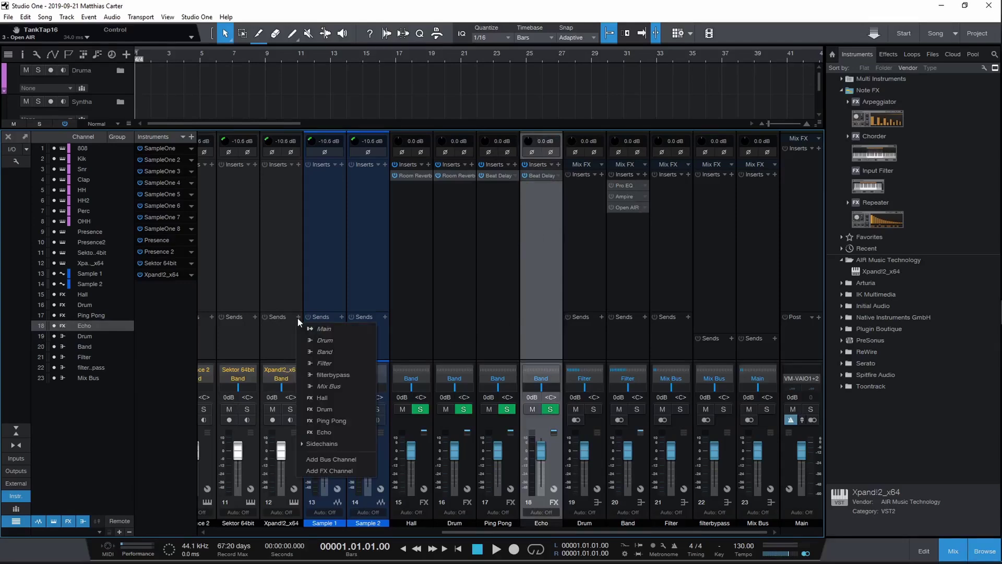
left_click(346, 413)
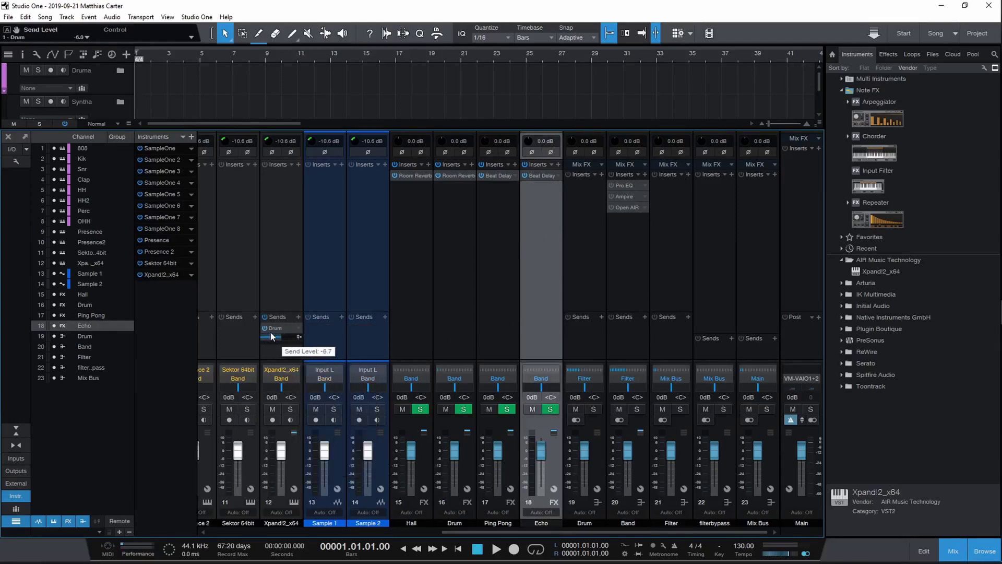
left_click(299, 329)
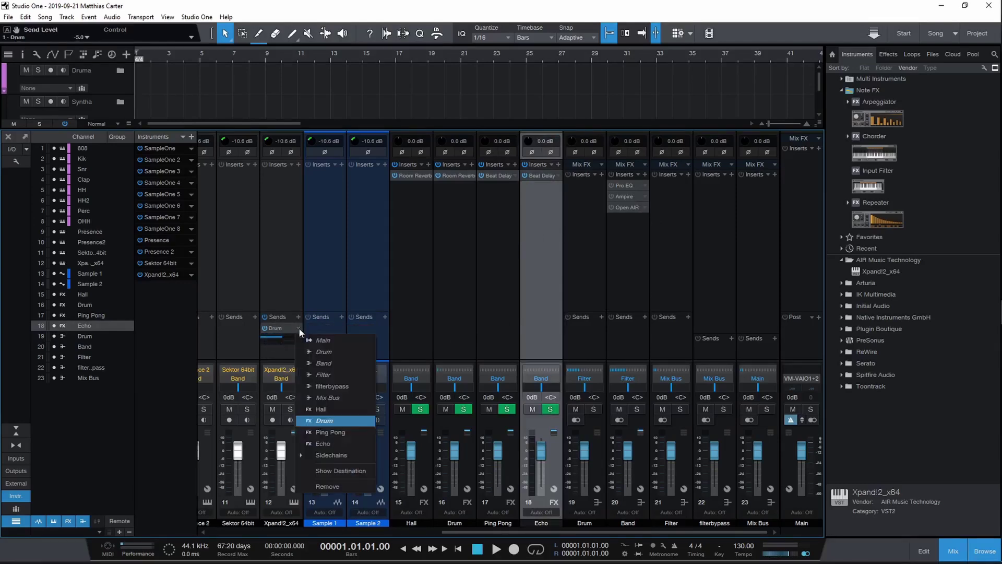
left_click(365, 486)
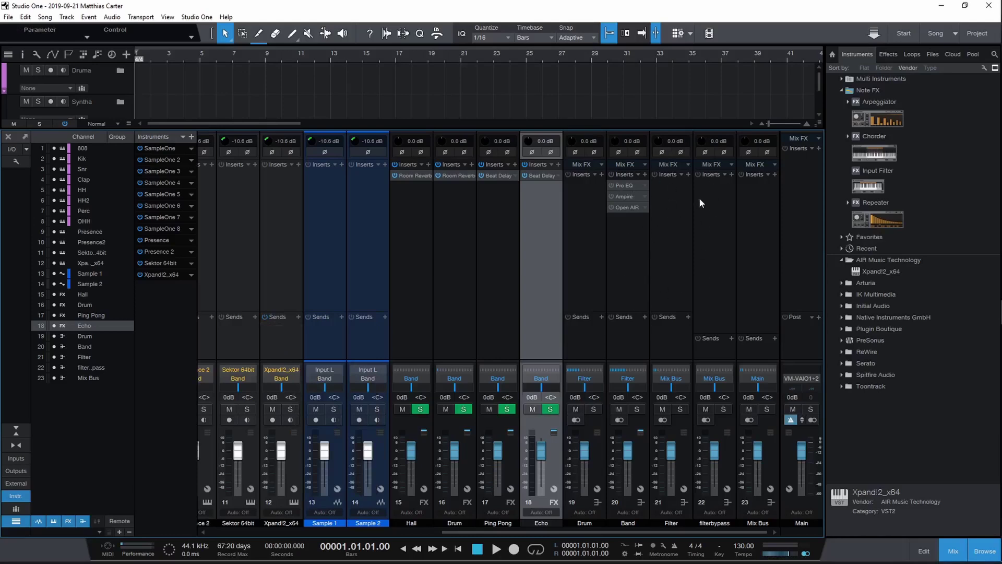
right_click(542, 223)
left_click(570, 324)
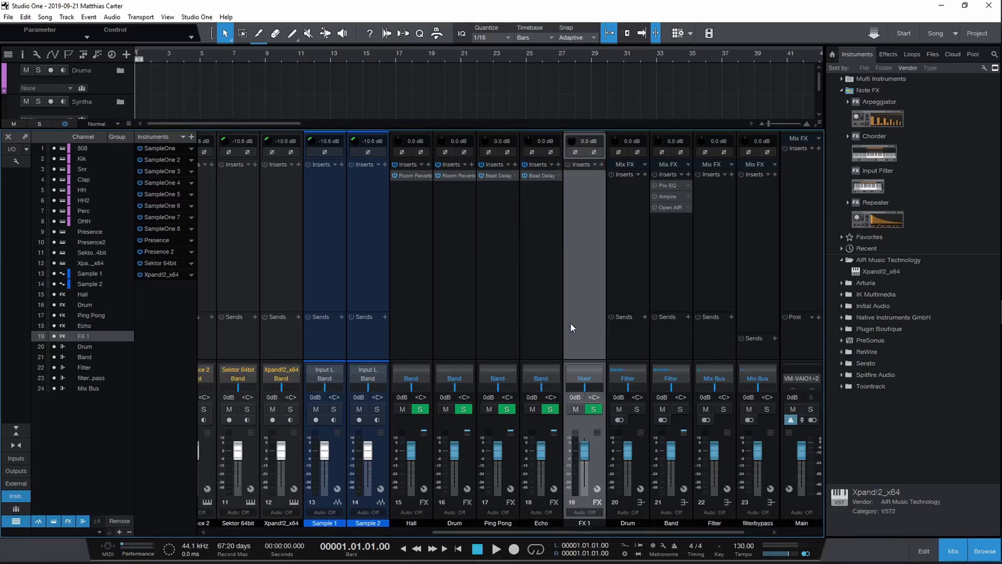
left_click_drag(675, 195, 590, 182)
left_click(756, 162)
right_click(590, 219)
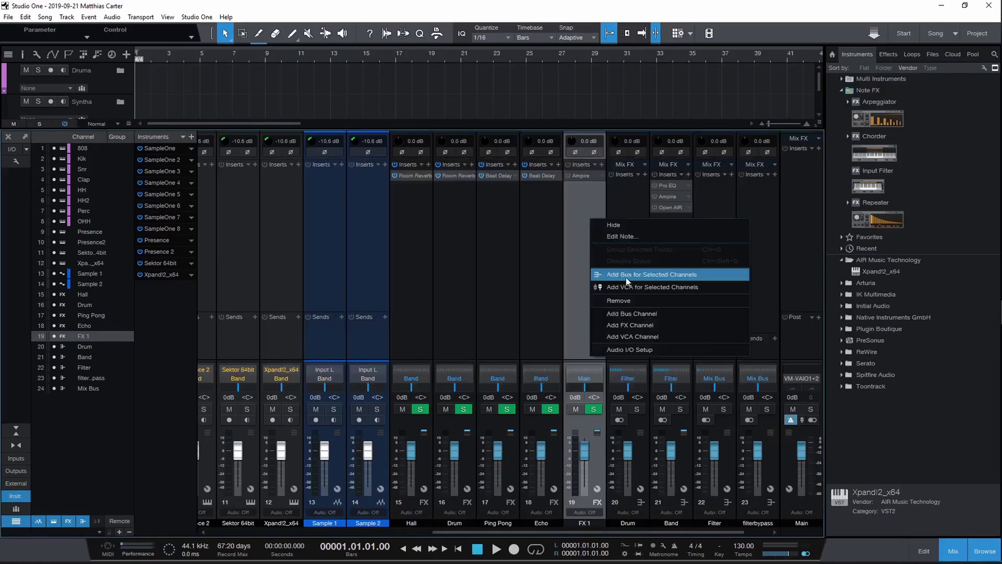
left_click(637, 301)
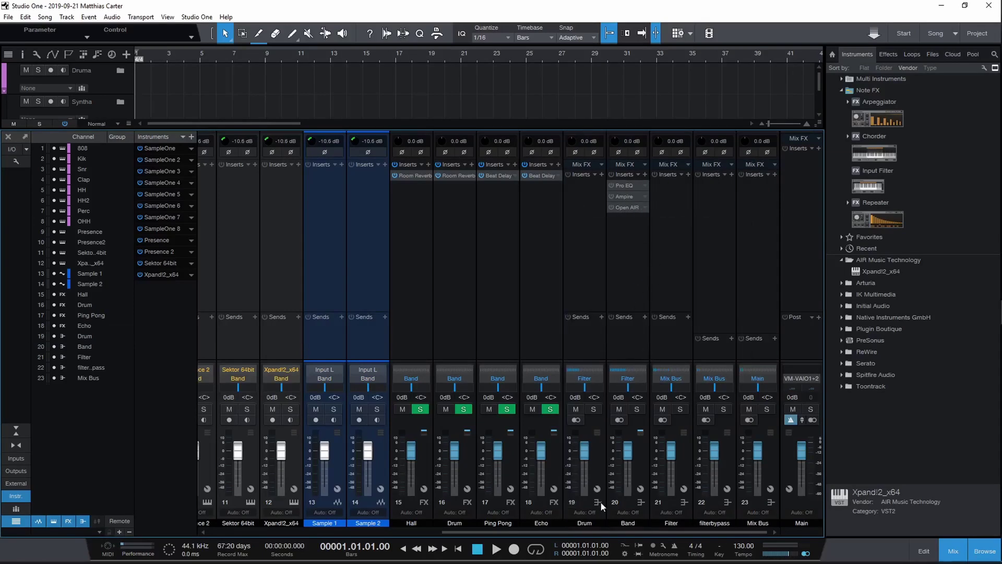
Step: Set the song tempo to 140
left_click(746, 551)
type("140")
key("Return")
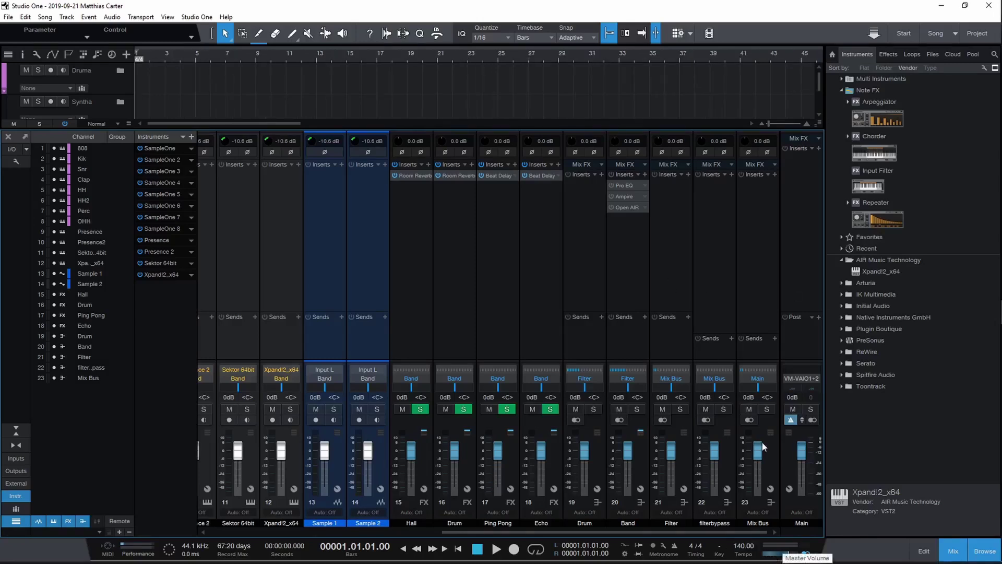
left_click_drag(603, 531, 313, 531)
Step: Close the mixer, rename the Druma track to Drums, and show the browser's home page
left_click(953, 551)
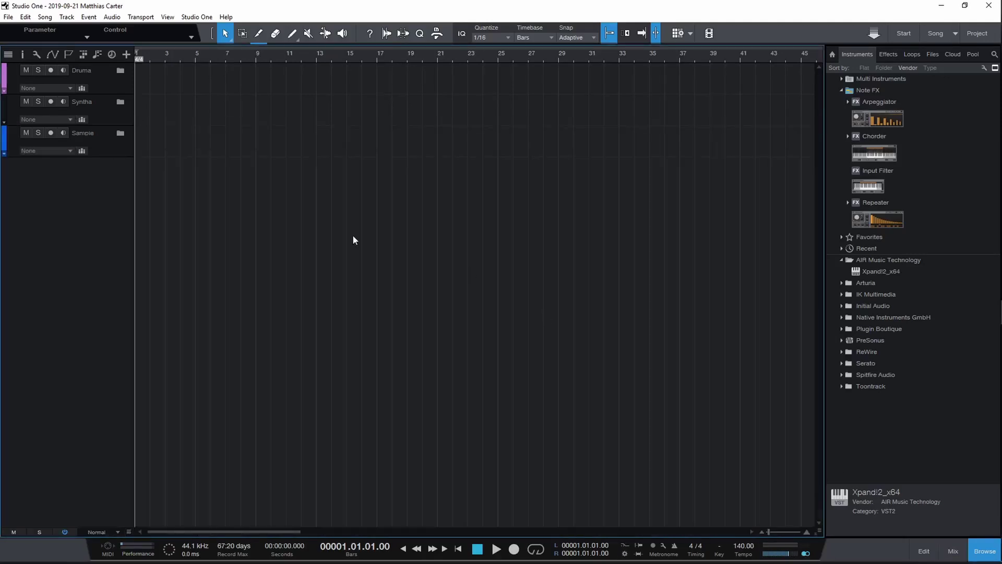
left_click(90, 73)
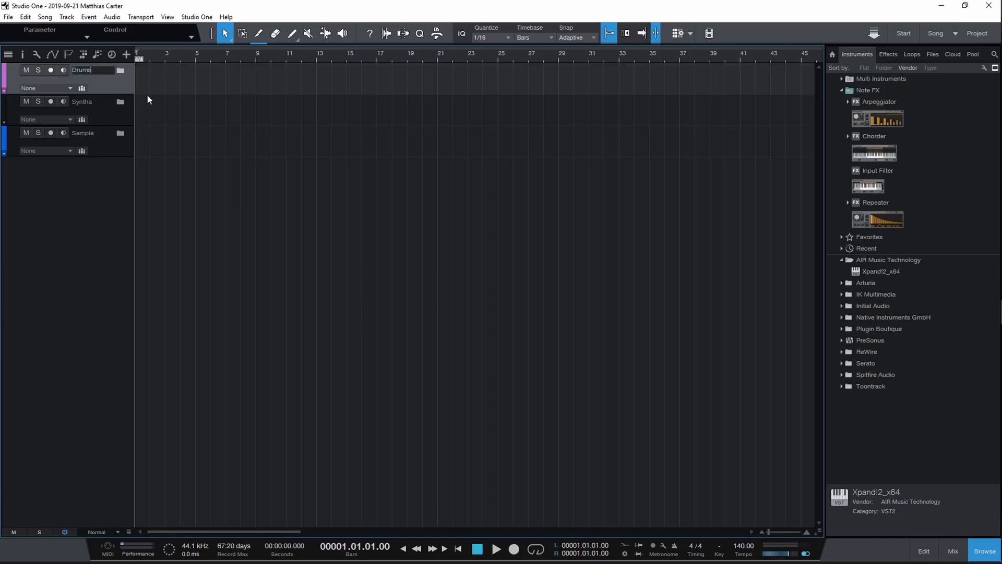
key("BackSpace")
type("s")
key("Return")
left_click(831, 54)
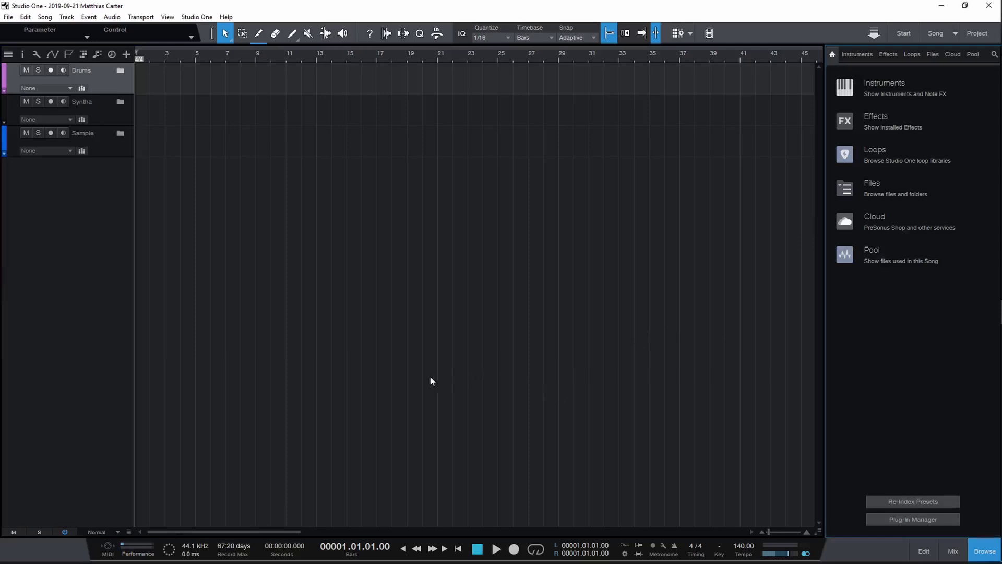